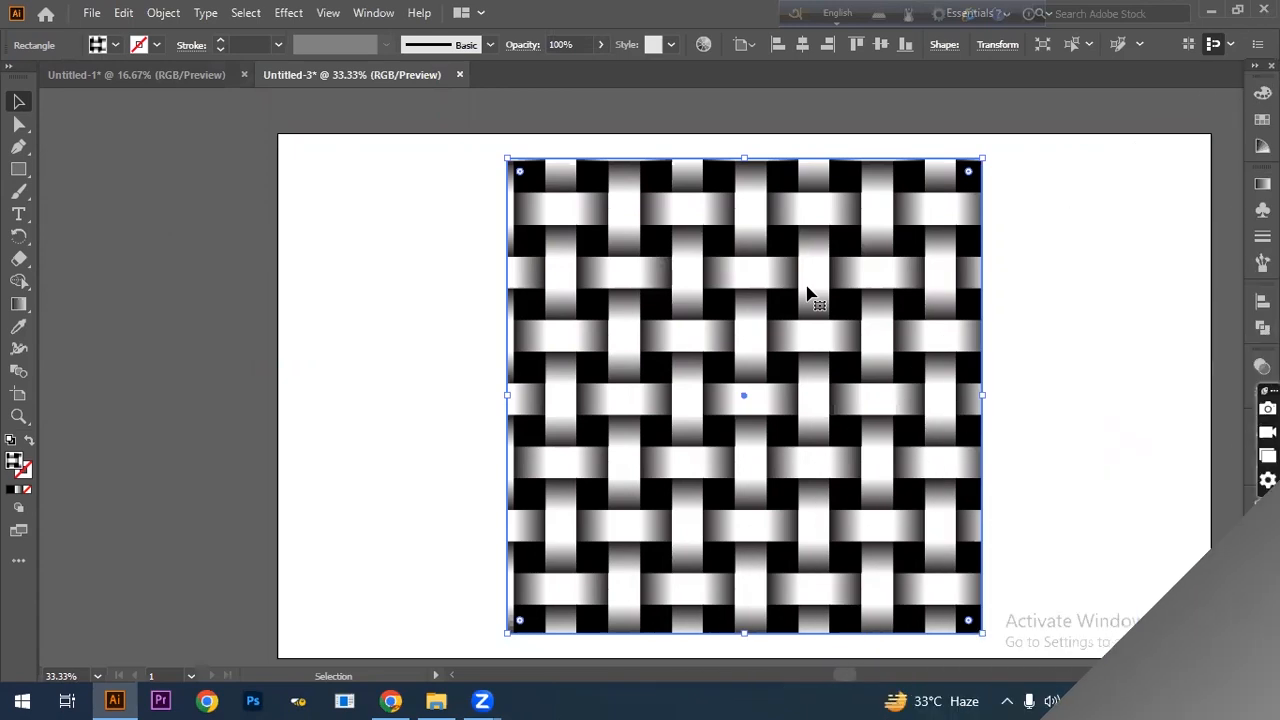
Delete the weave-patterned square and set the fill for a new rectangle to black with no stroke.
key(Delete)
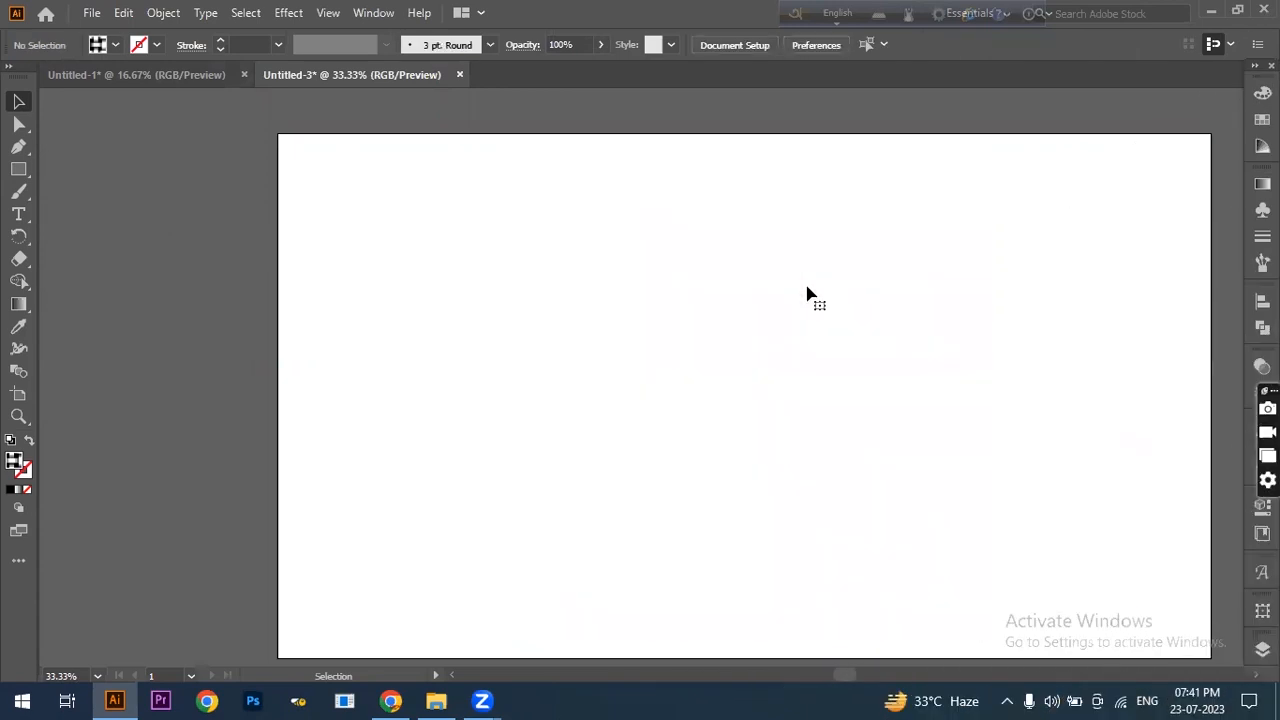
click(19, 170)
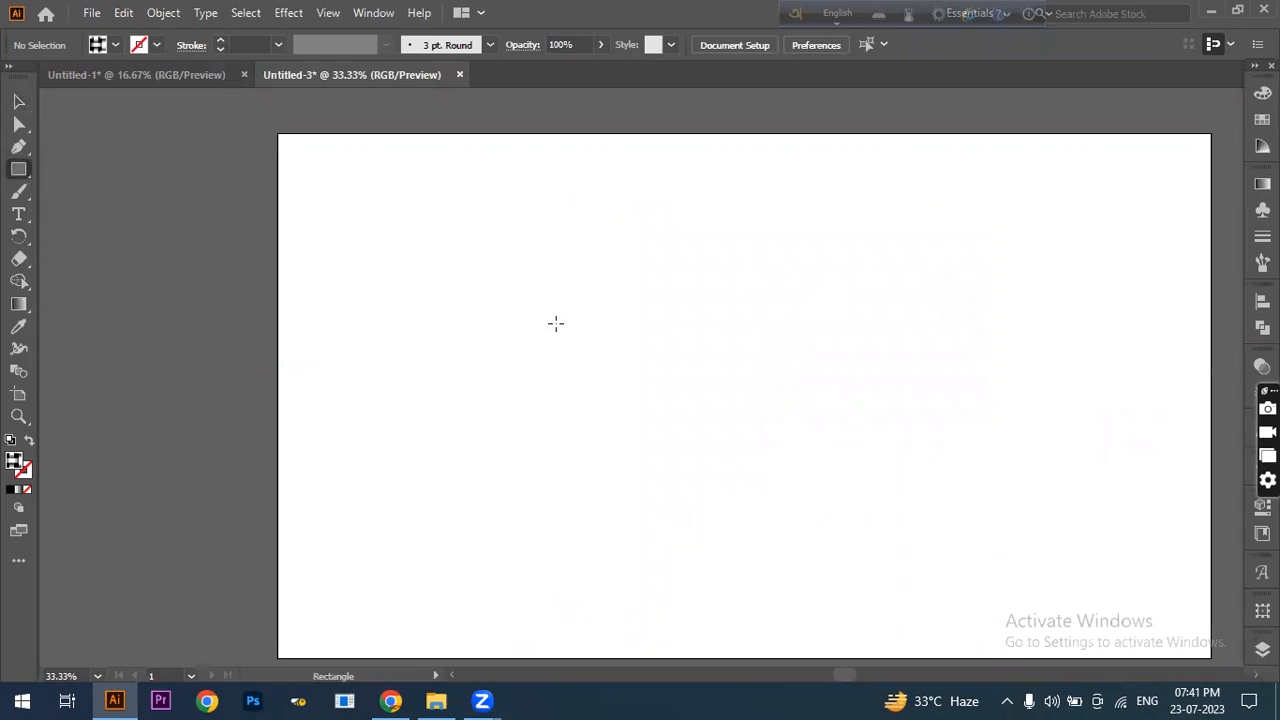
click(114, 47)
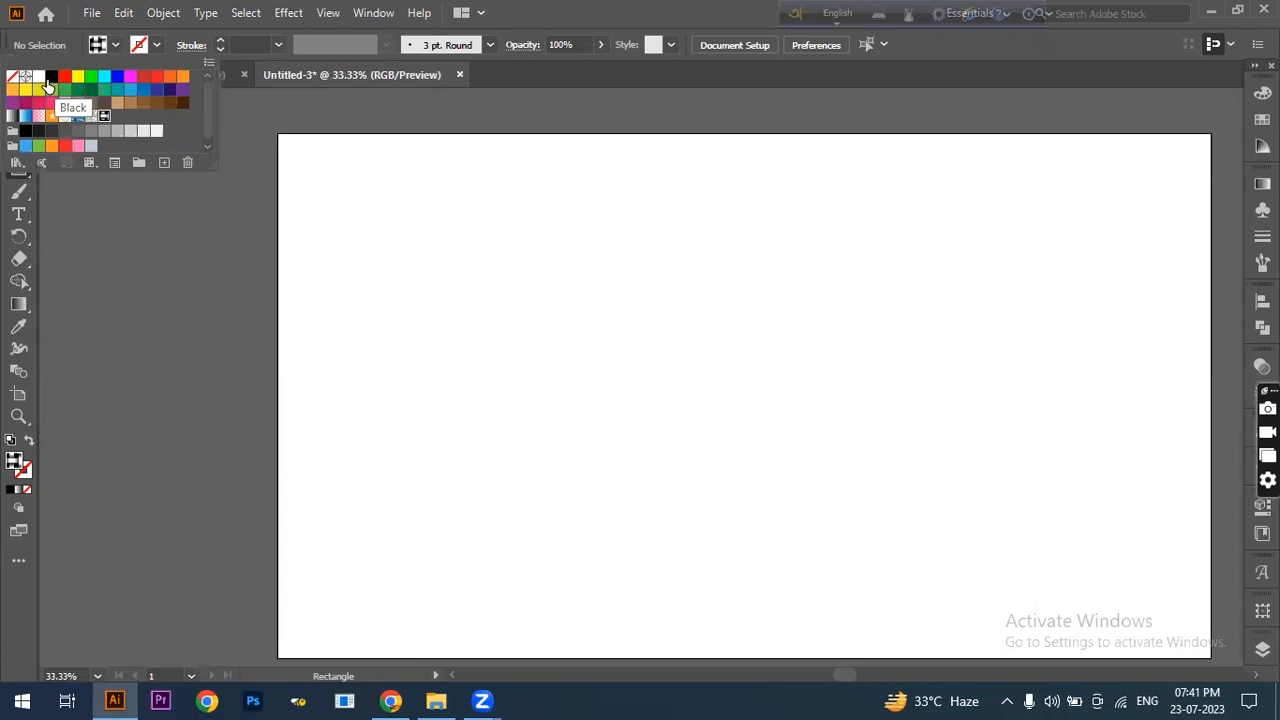
click(53, 86)
click(155, 46)
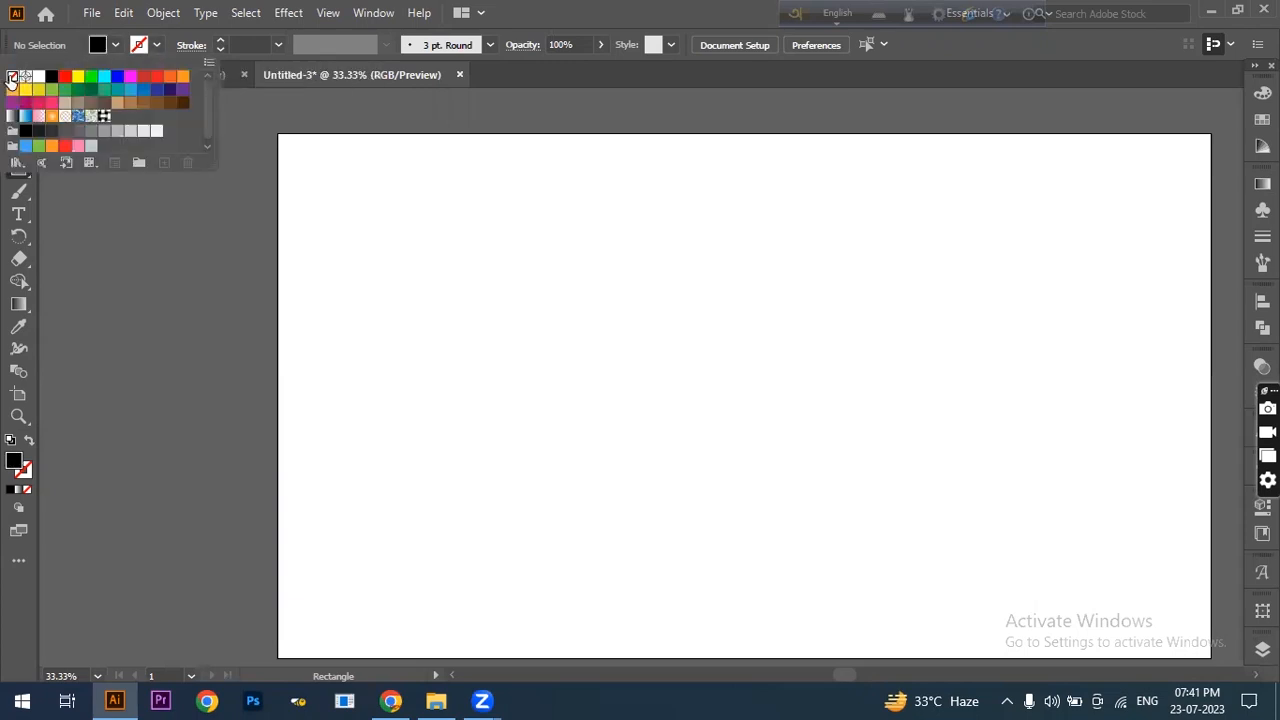
click(540, 4)
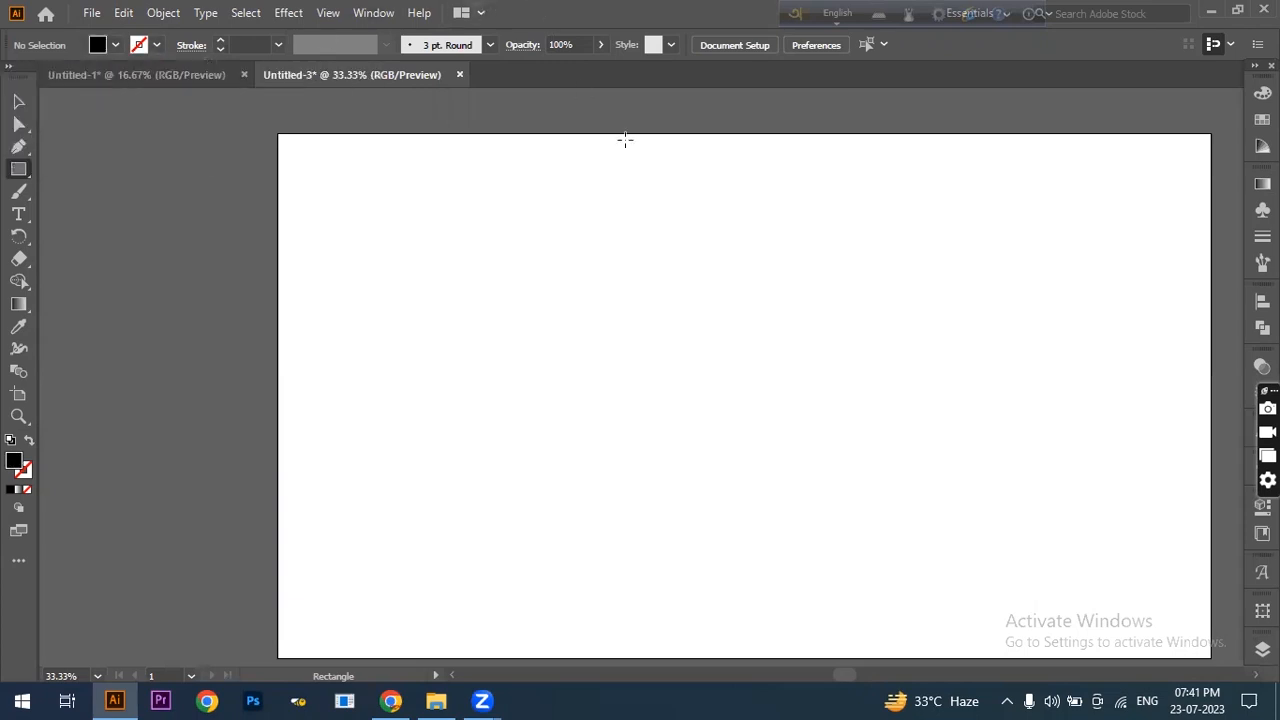
Create a 100 × 100 px square on the artboard using the Rectangle tool.
click(577, 352)
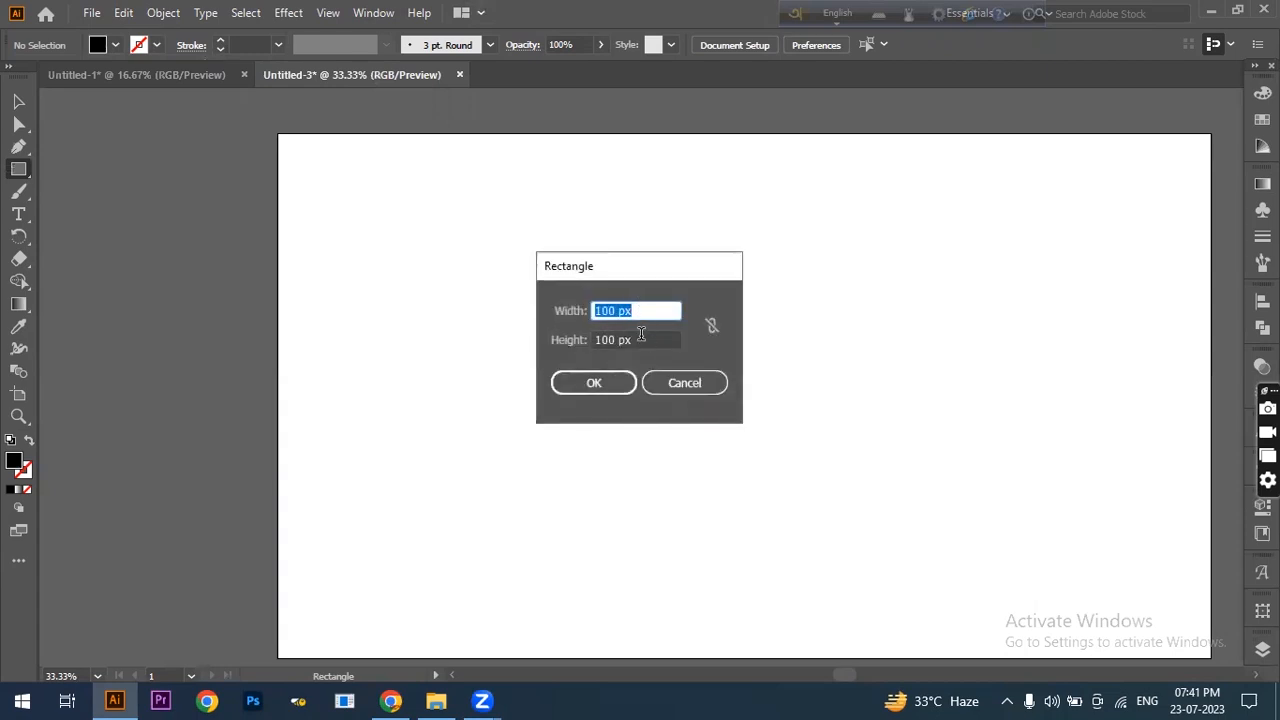
click(633, 343)
click(596, 382)
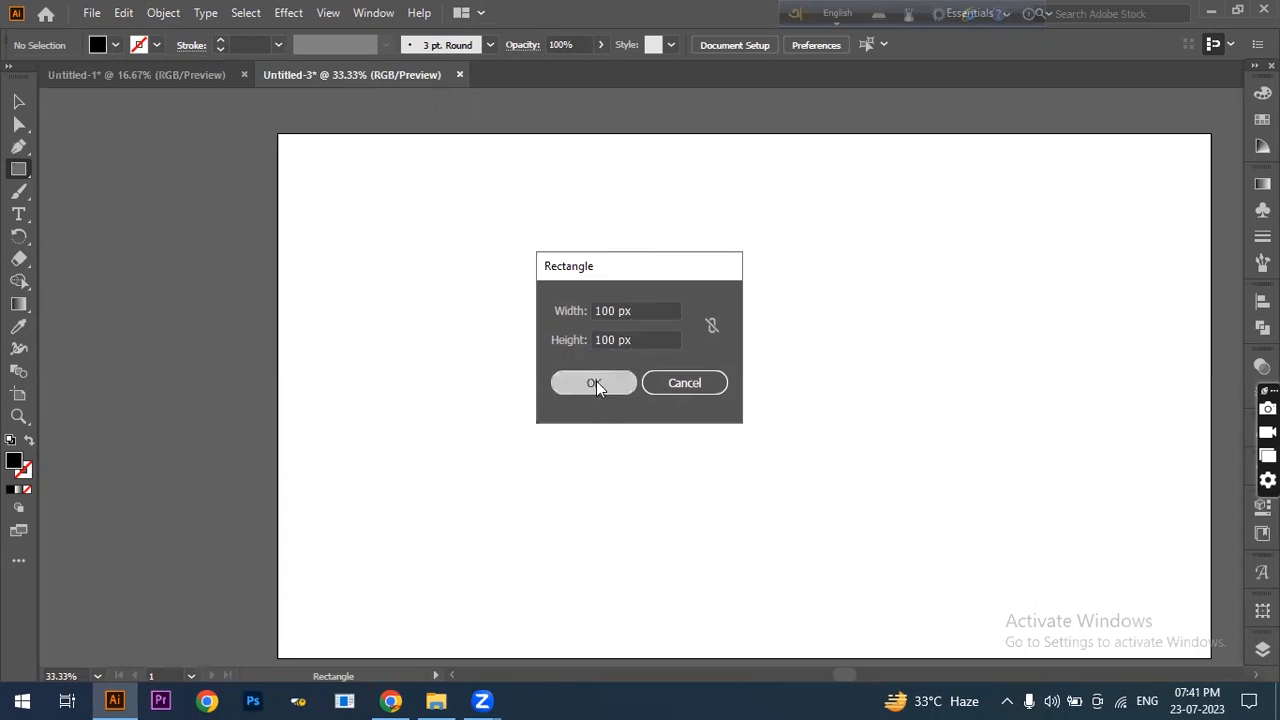
Apply a Transform effect to the black square with a 100 px horizontal move and 2 copies.
alt+scroll(596, 382, up, 2)
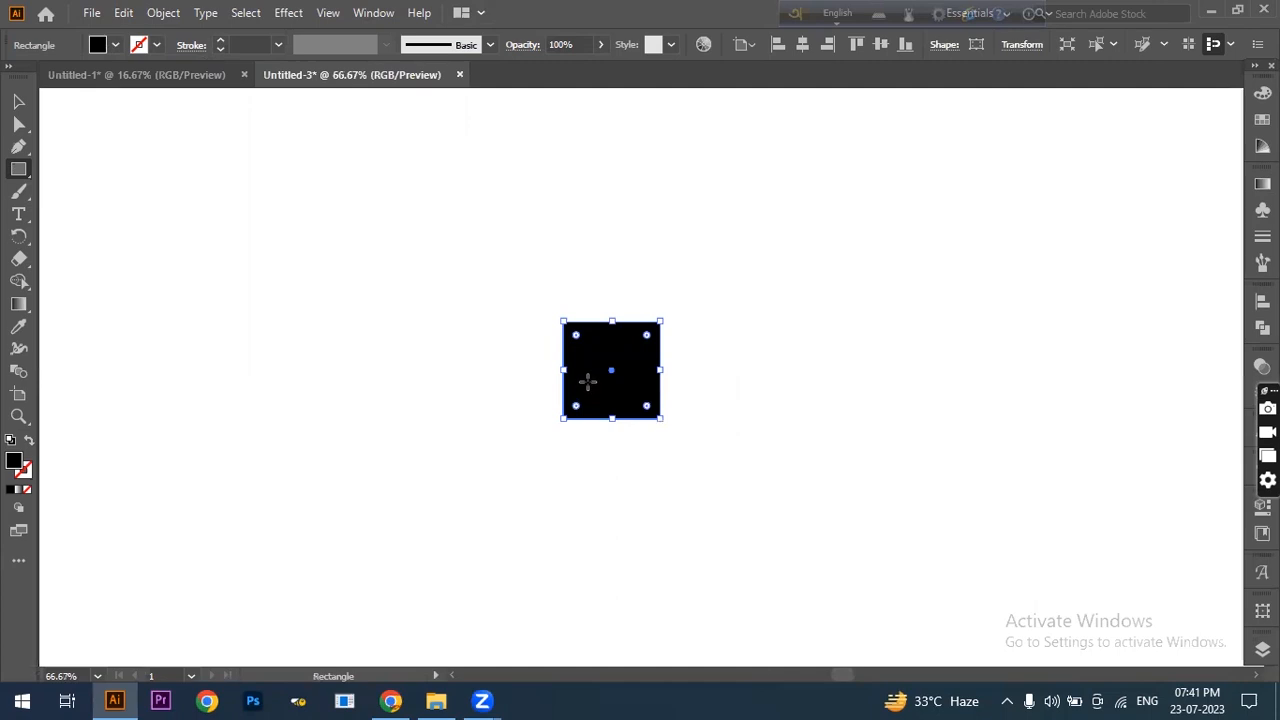
click(290, 14)
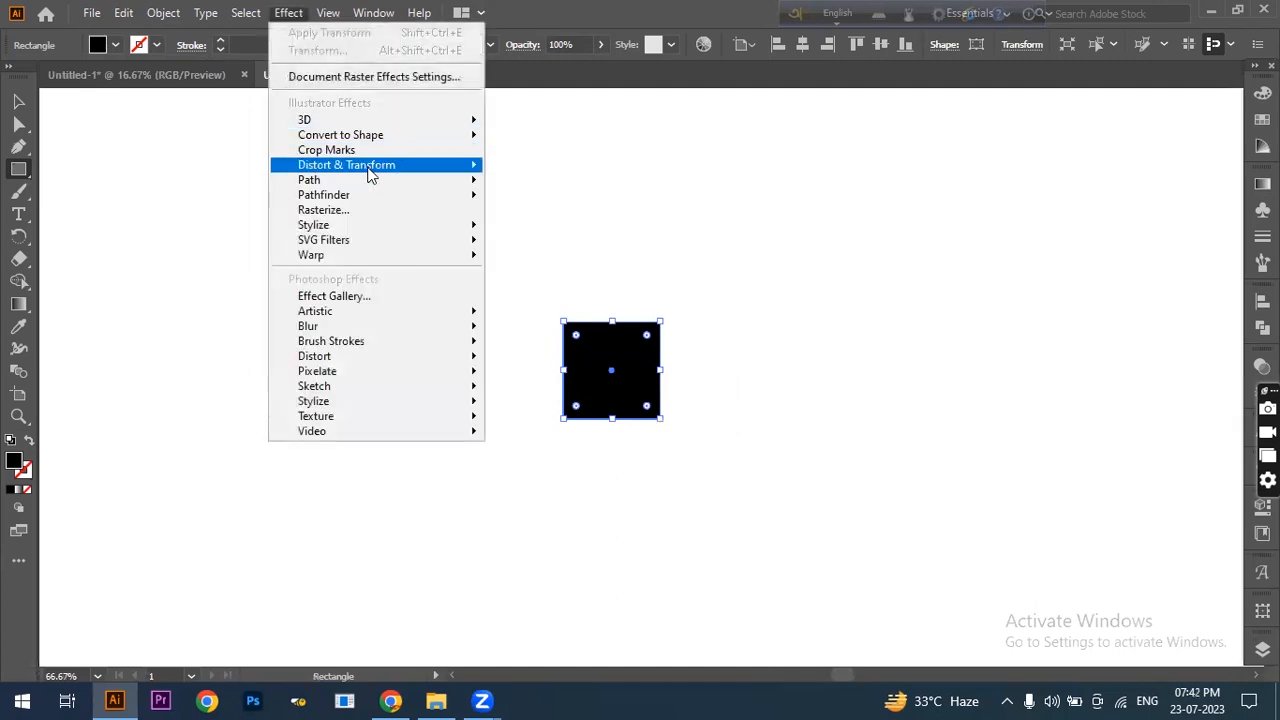
mouse_move(369, 172)
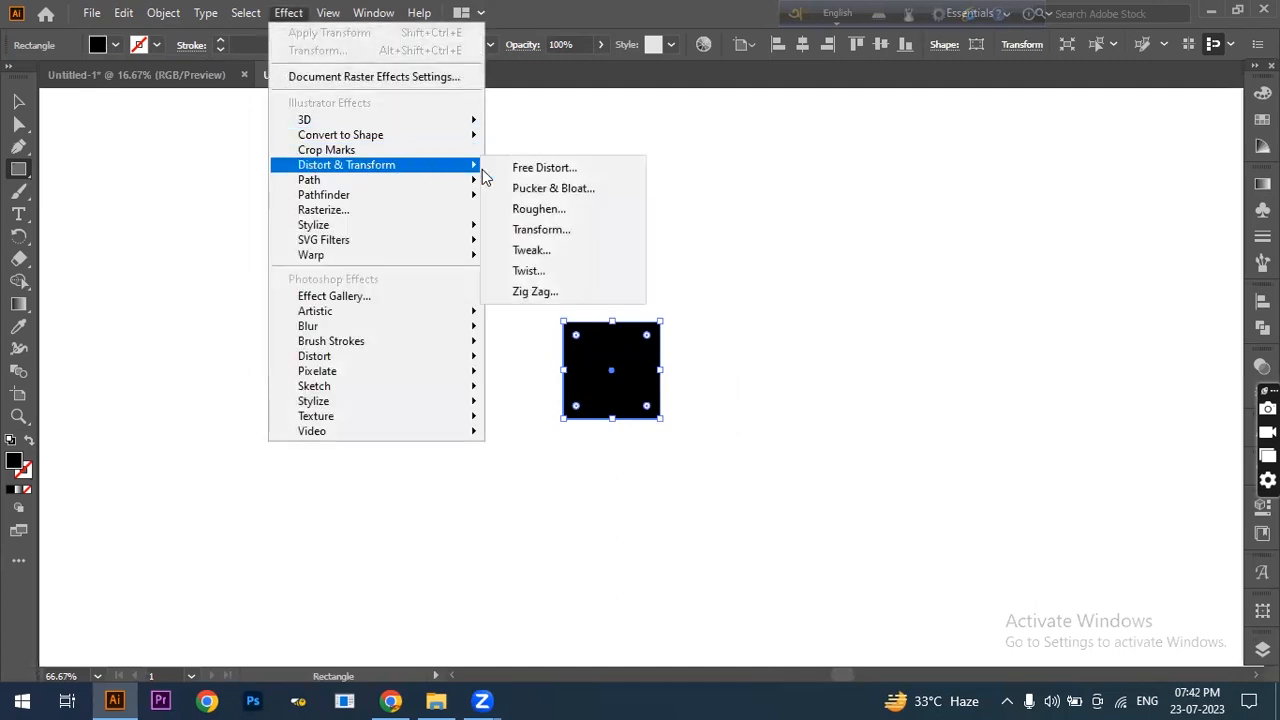
click(534, 234)
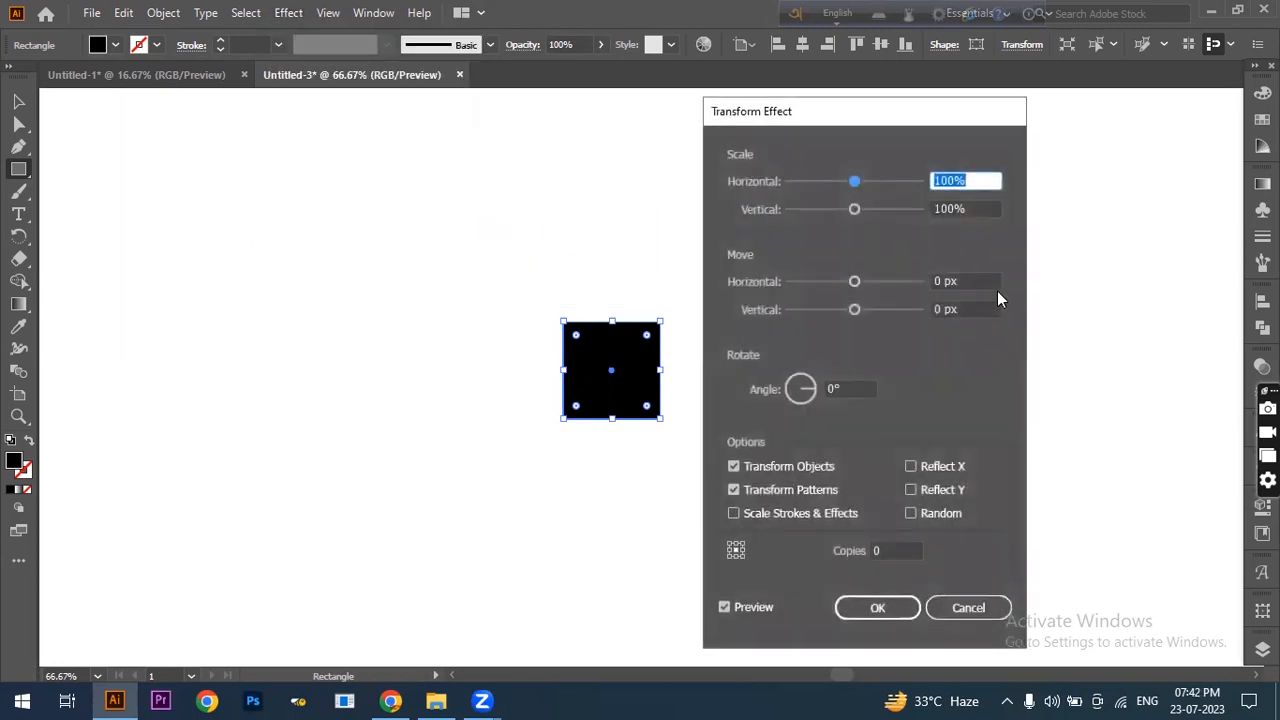
click(855, 282)
text(100)
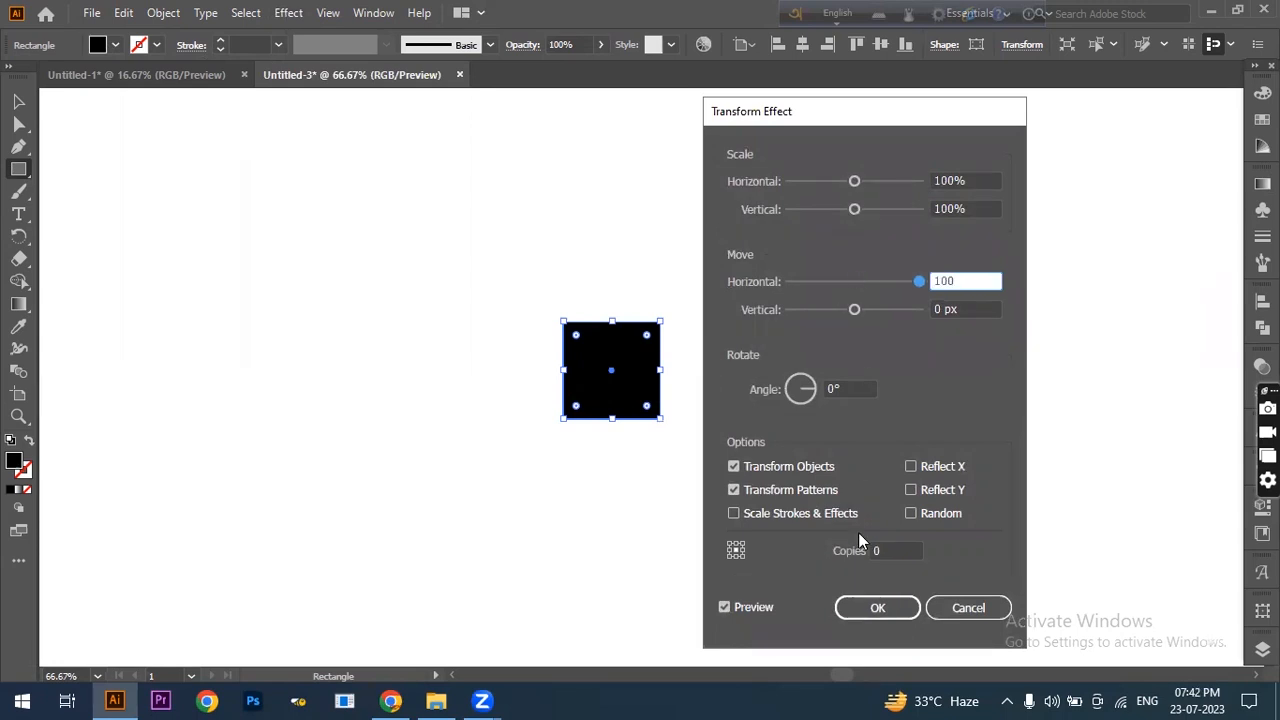
click(884, 551)
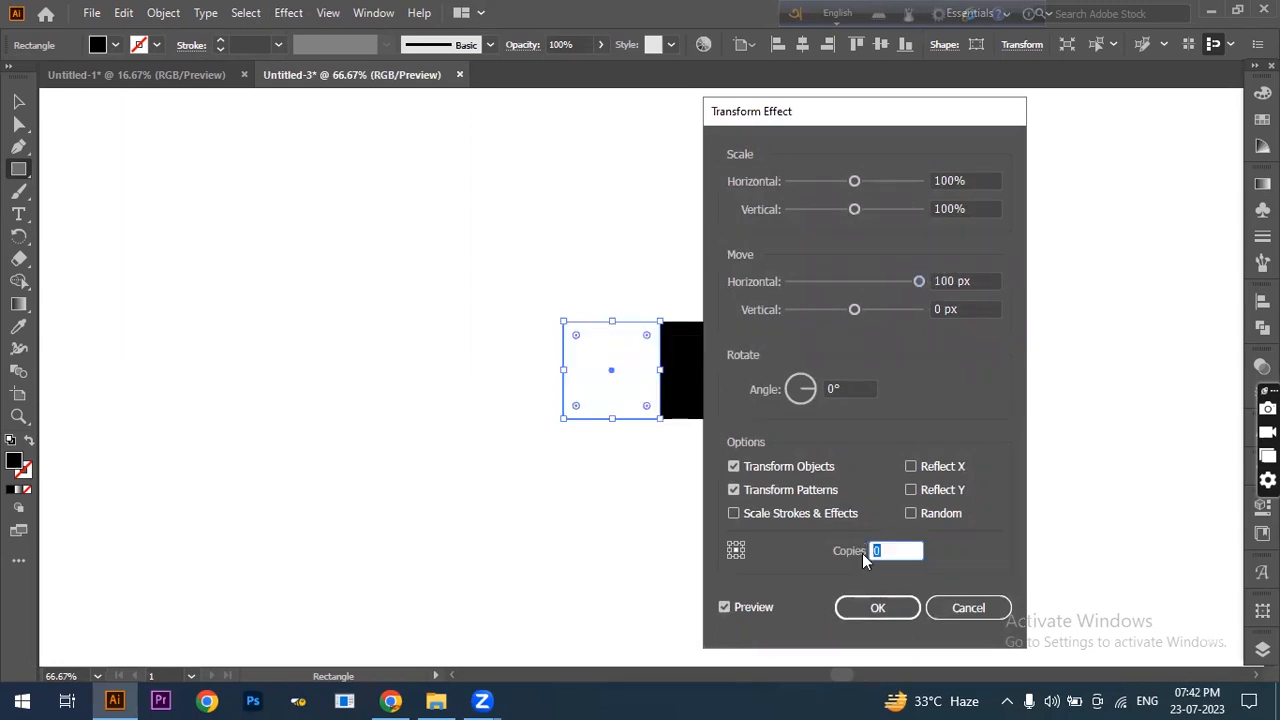
drag(849, 118, 1013, 112)
key(Tab)
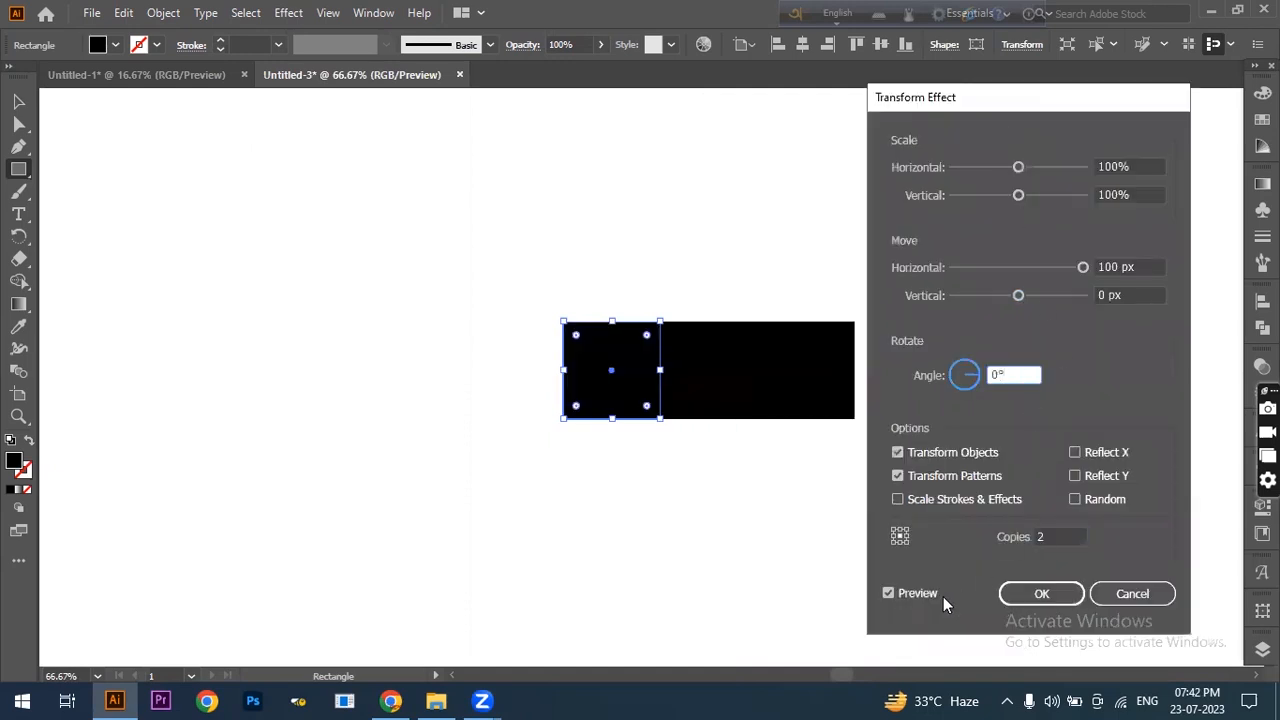
click(915, 596)
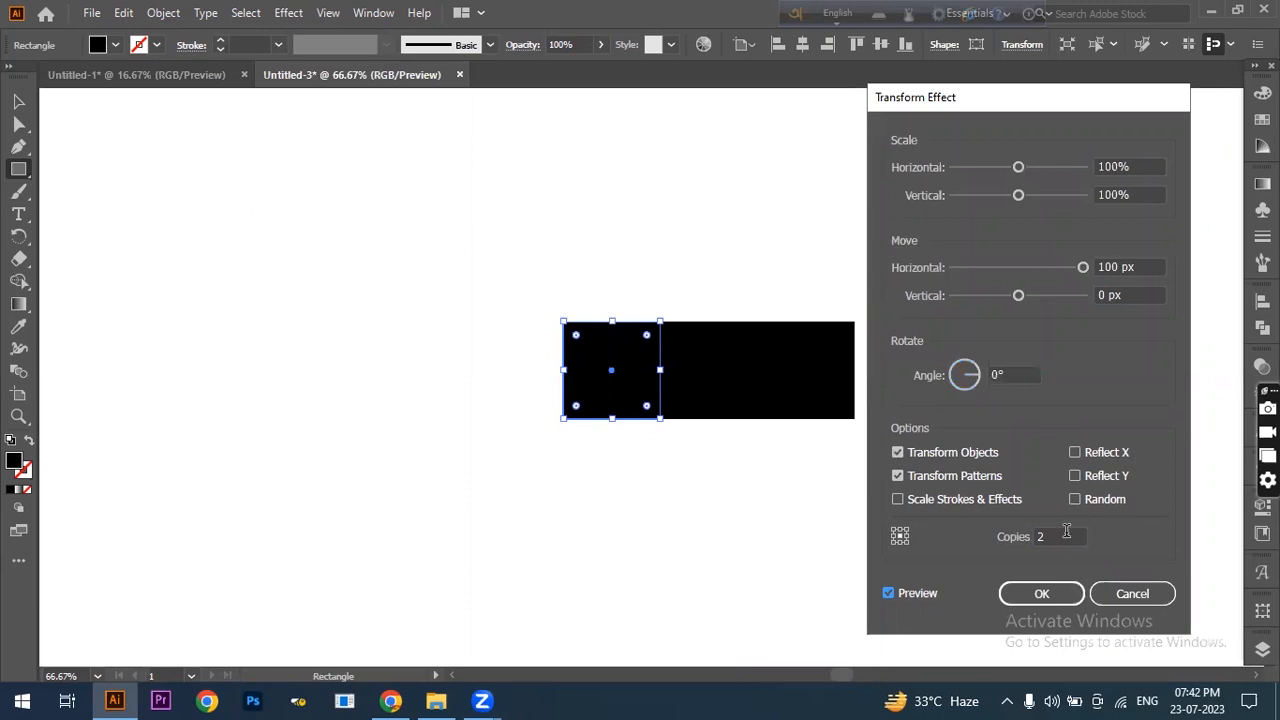
key(Return)
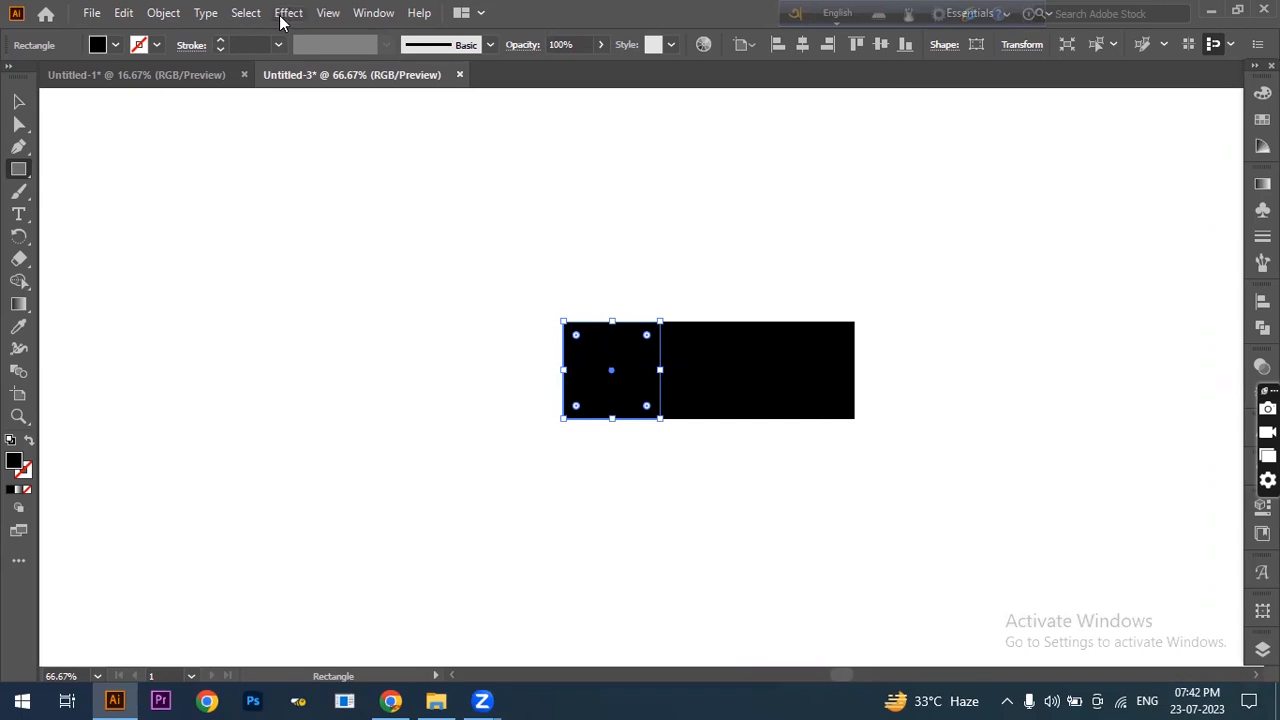
Add a second Transform effect to the square with a 100 px vertical move and 2 copies.
click(282, 14)
mouse_move(340, 174)
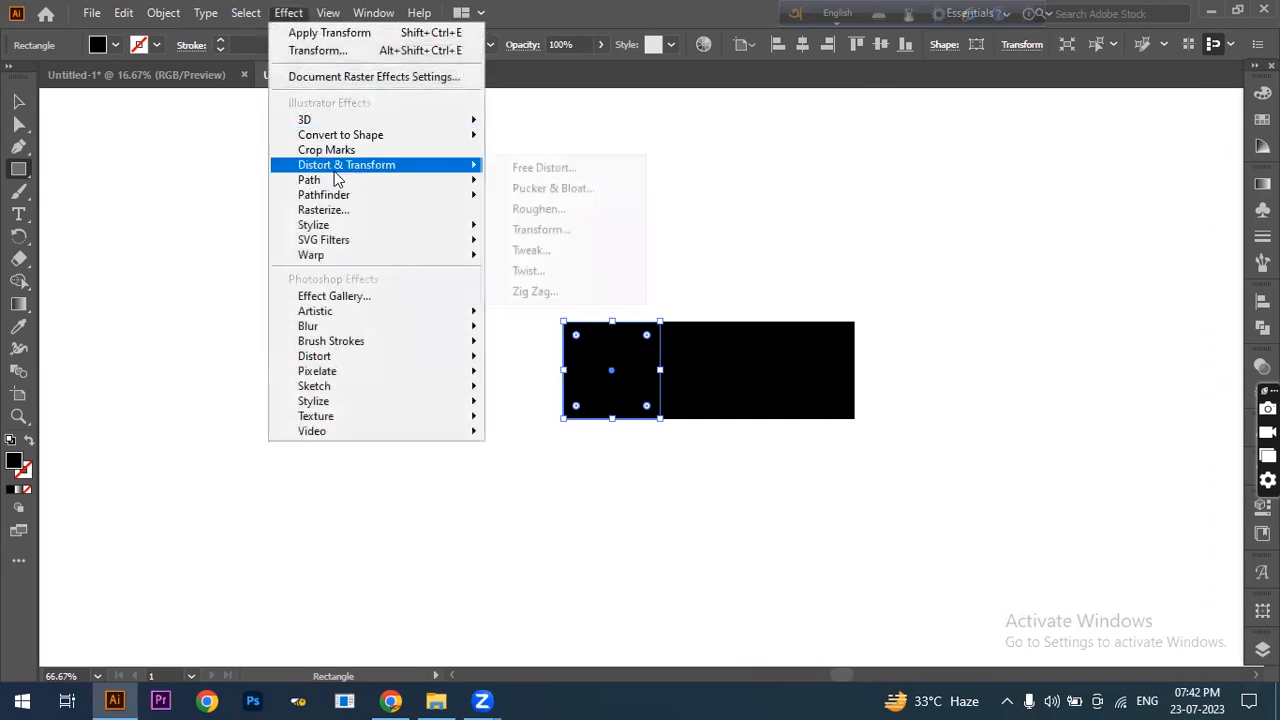
click(548, 231)
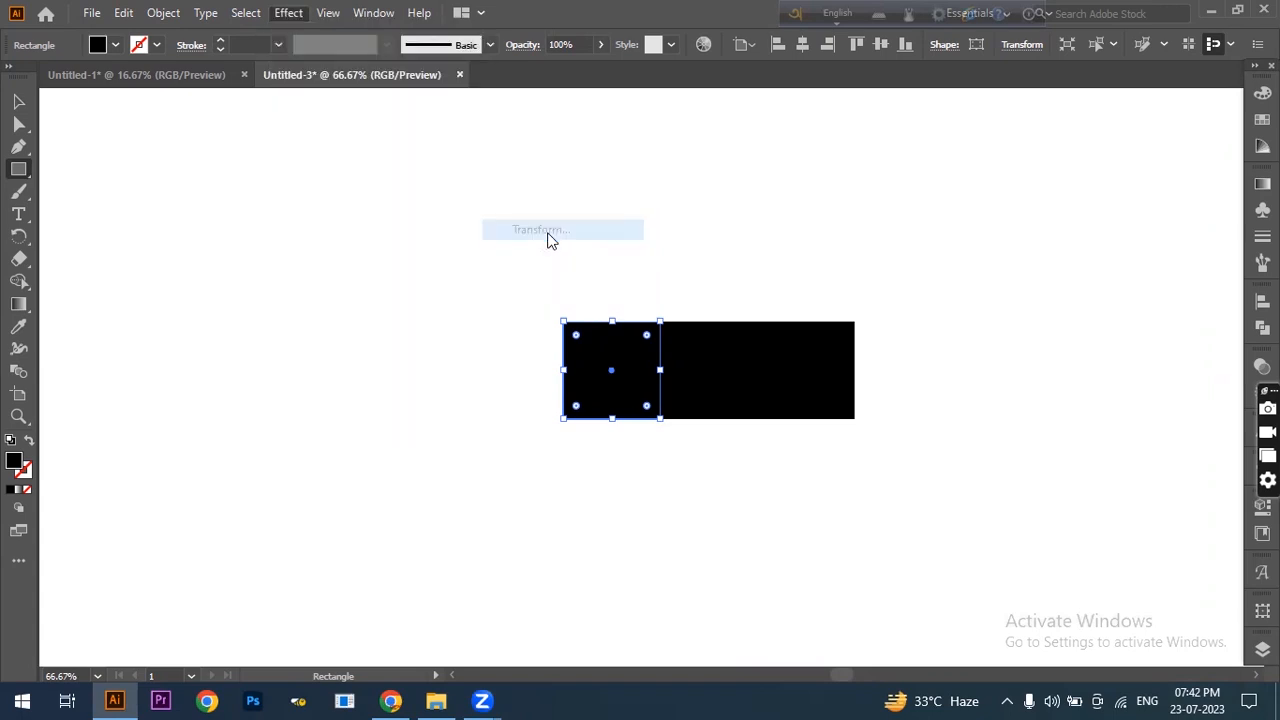
click(1127, 293)
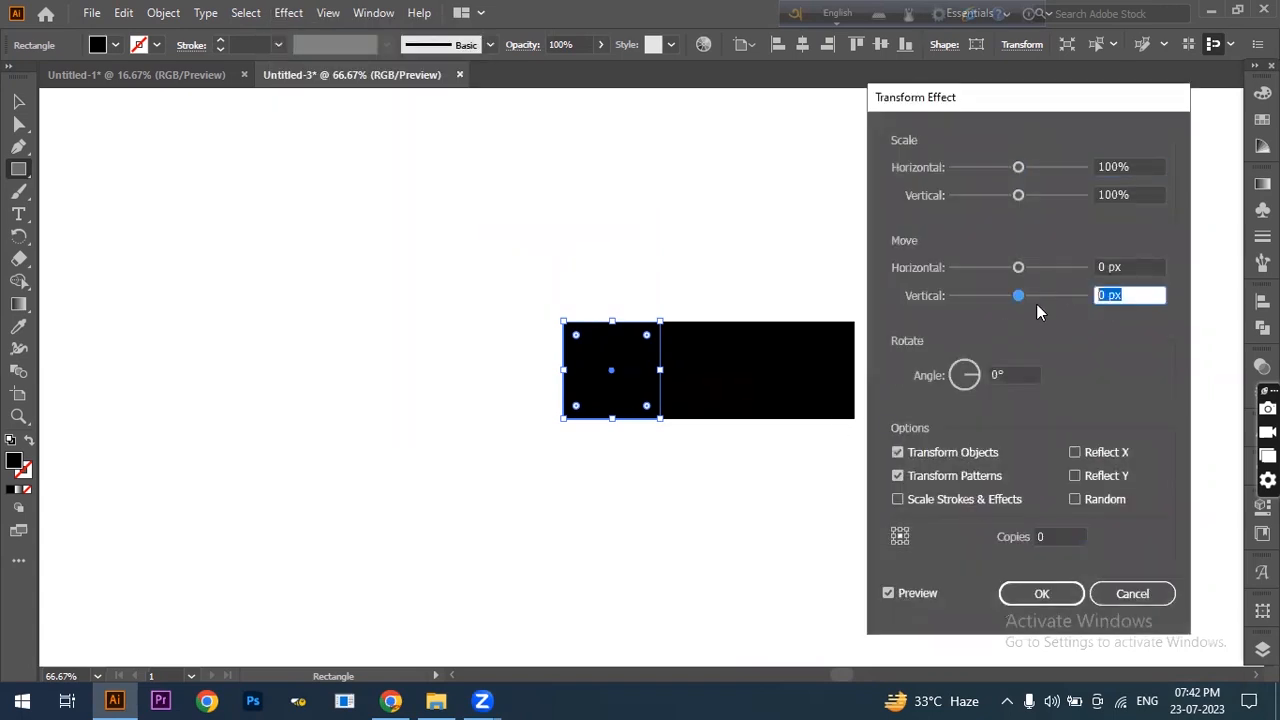
text(100)
click(1011, 537)
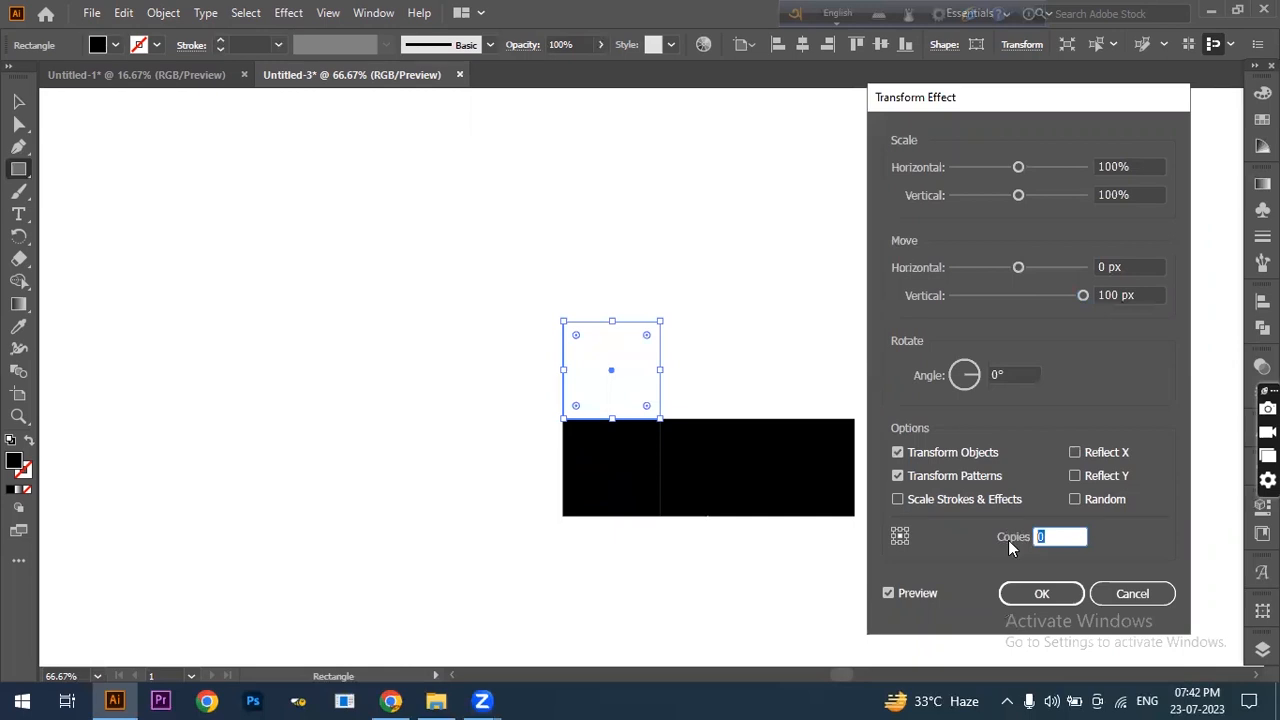
text(2)
key(Tab)
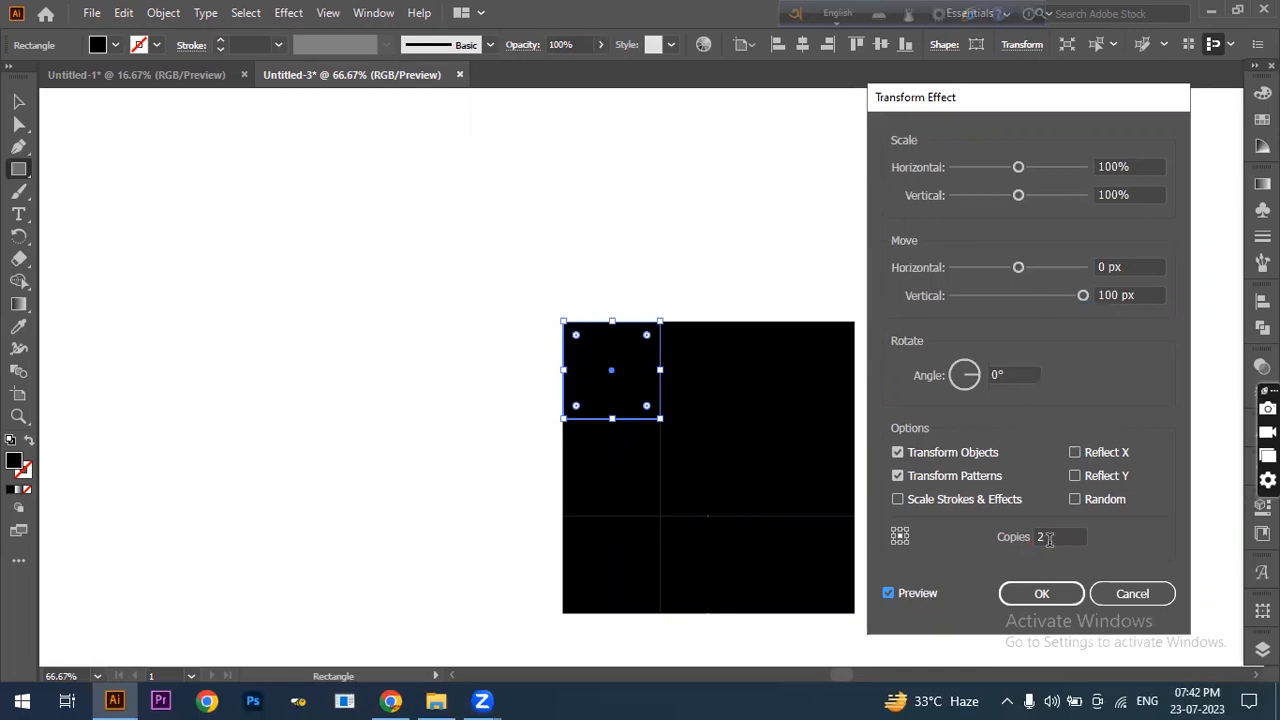
click(1041, 594)
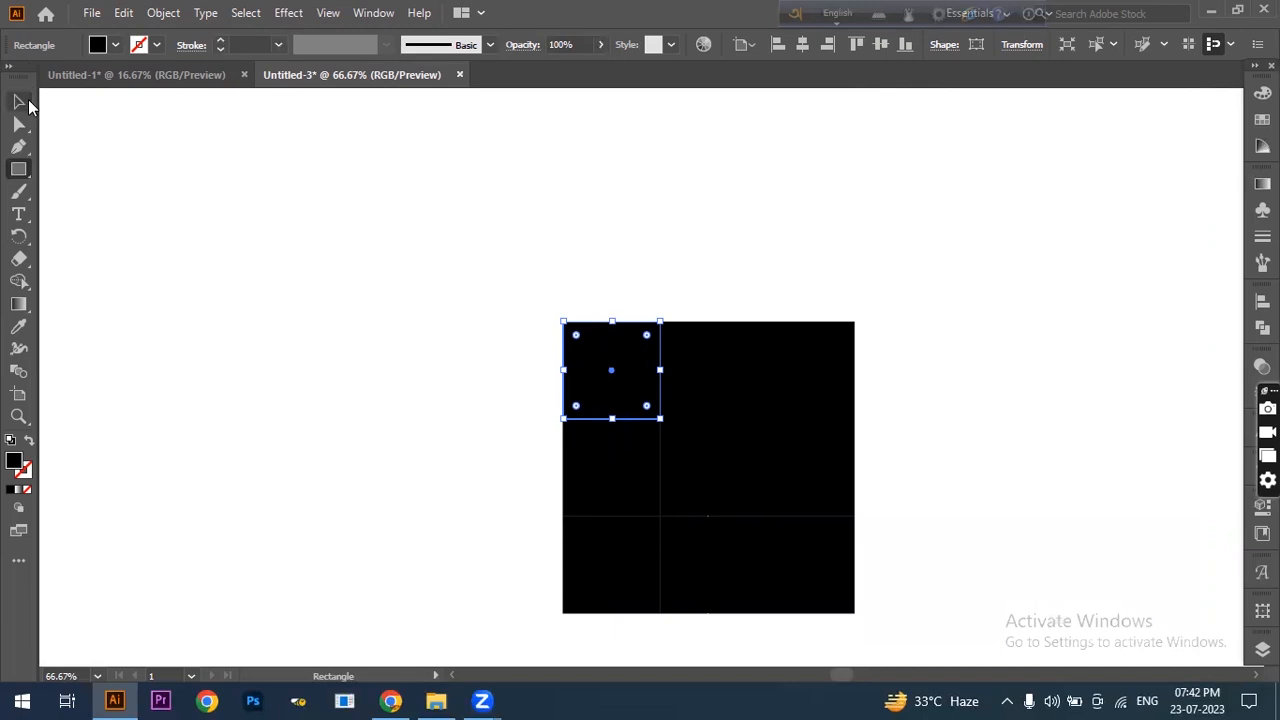
Expand the appearance of the square carrying the two Transform effects.
click(28, 103)
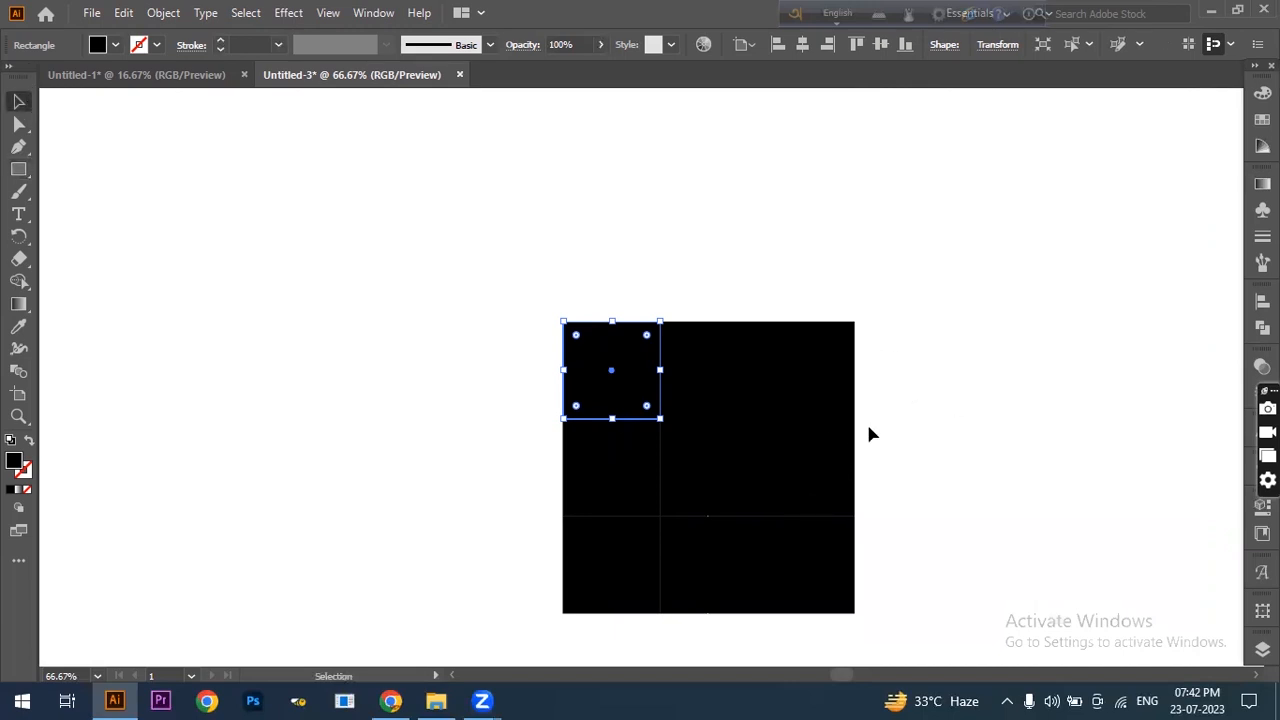
scroll(869, 434, down, 1)
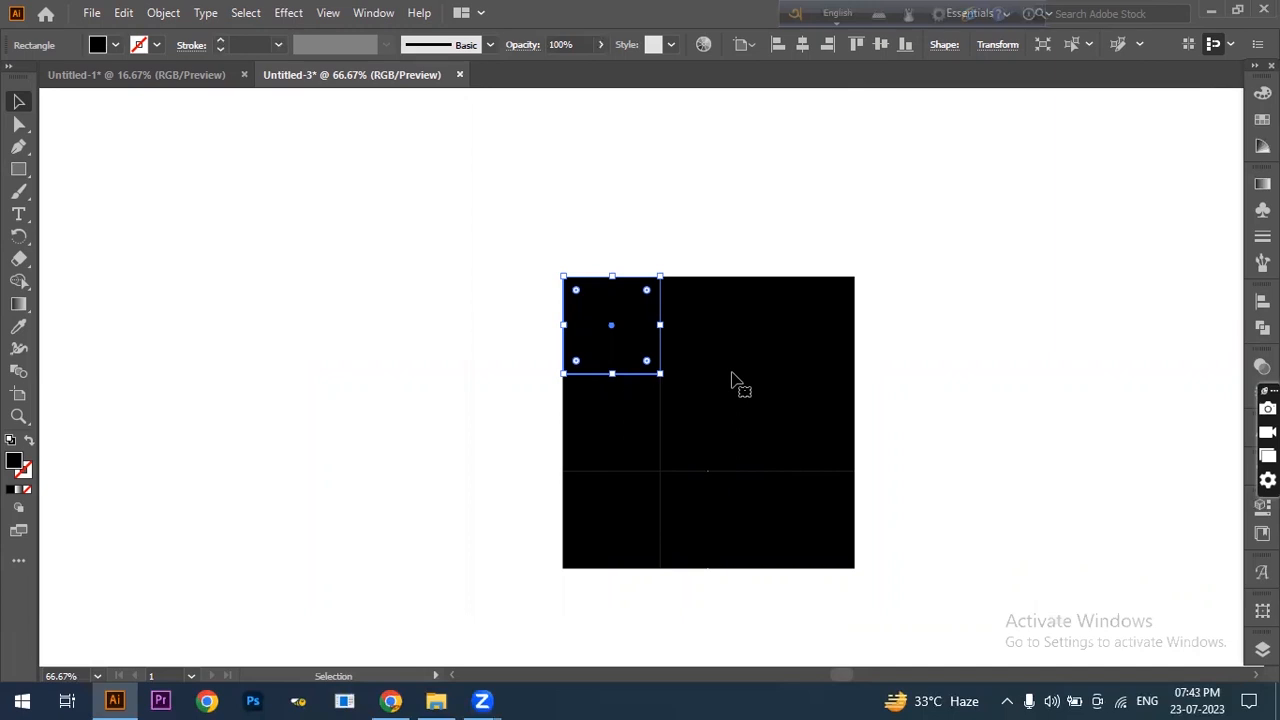
click(970, 222)
click(630, 328)
click(166, 13)
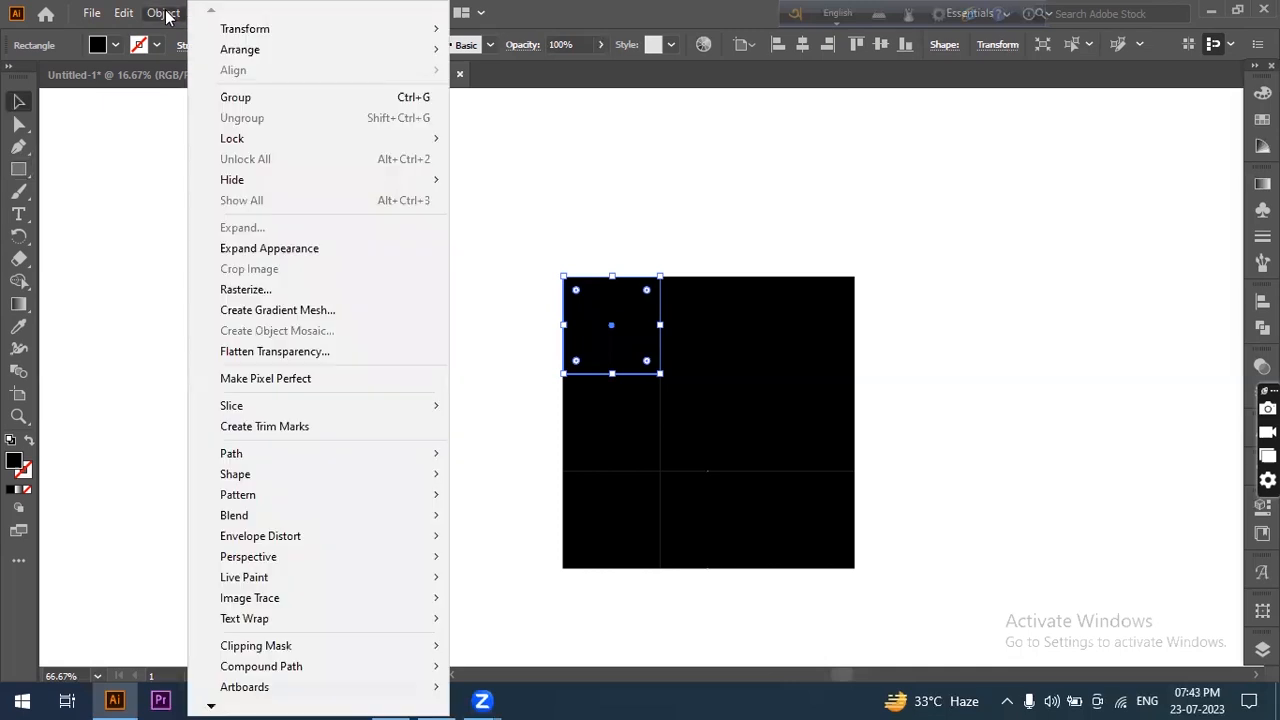
click(318, 251)
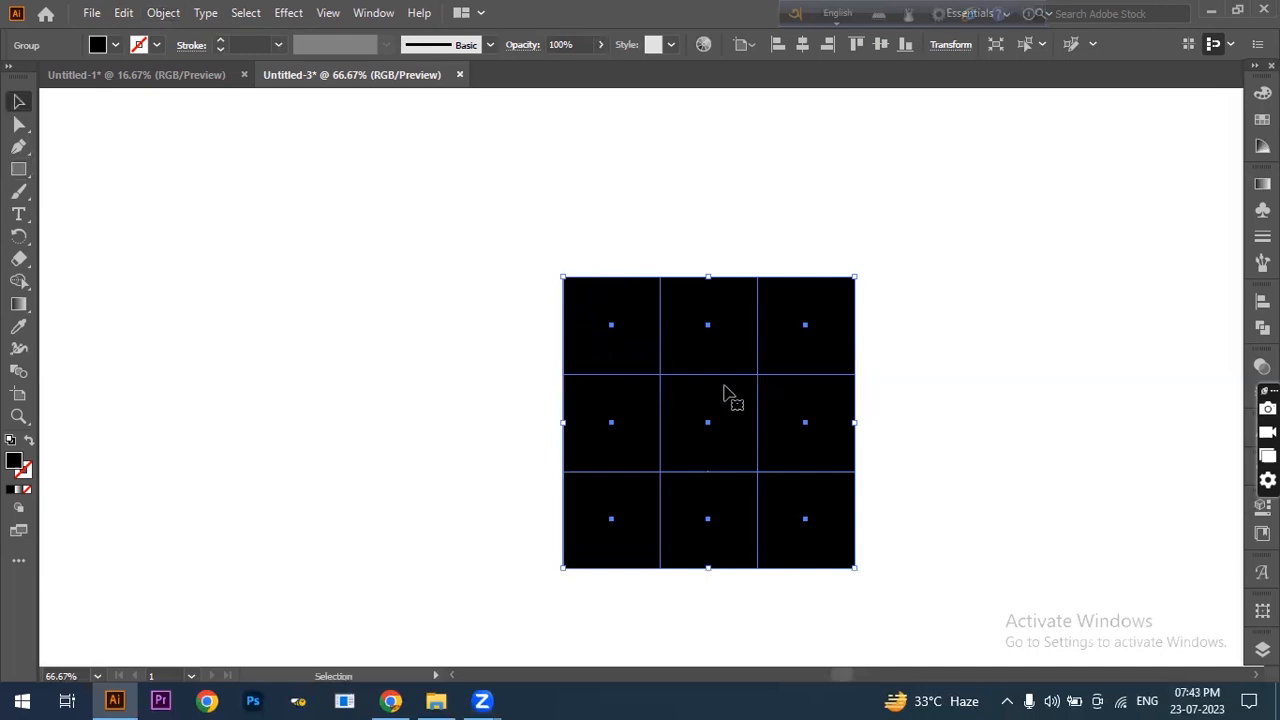
Ungroup the expanded grid repeatedly until all squares are separate paths, and deselect them.
click(165, 14)
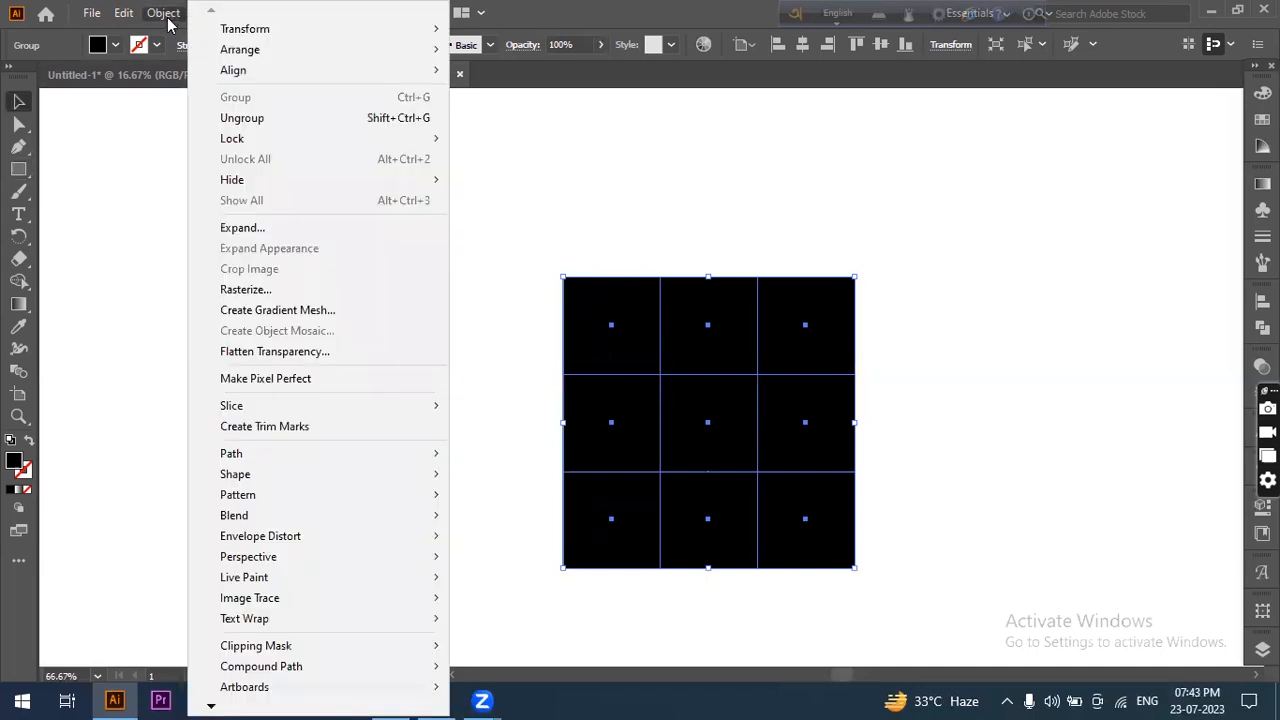
click(289, 120)
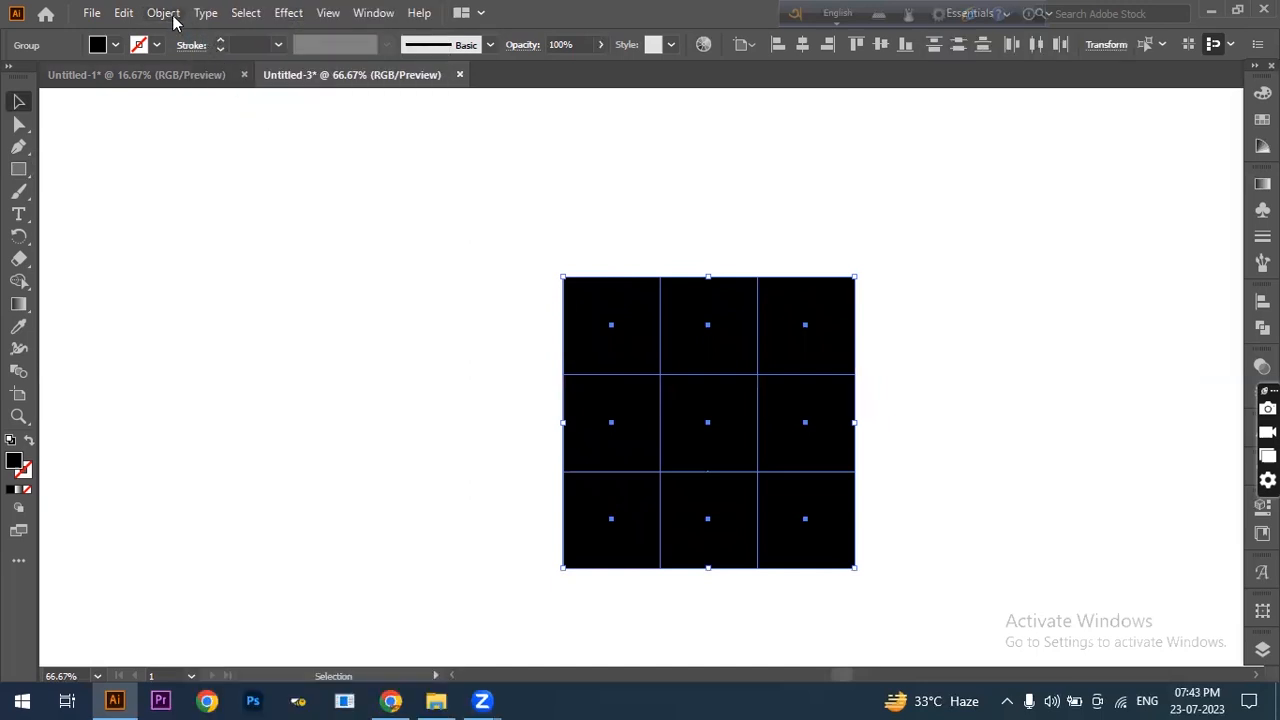
click(165, 14)
click(258, 120)
click(164, 14)
click(247, 121)
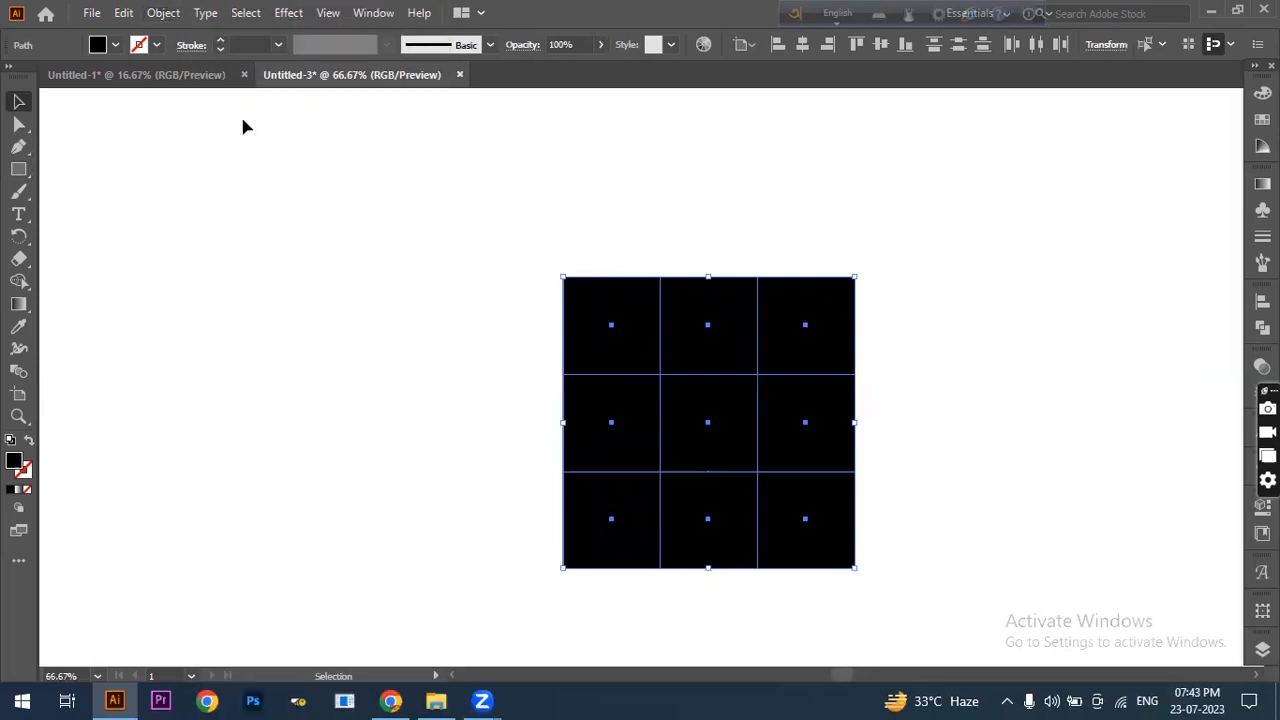
click(164, 14)
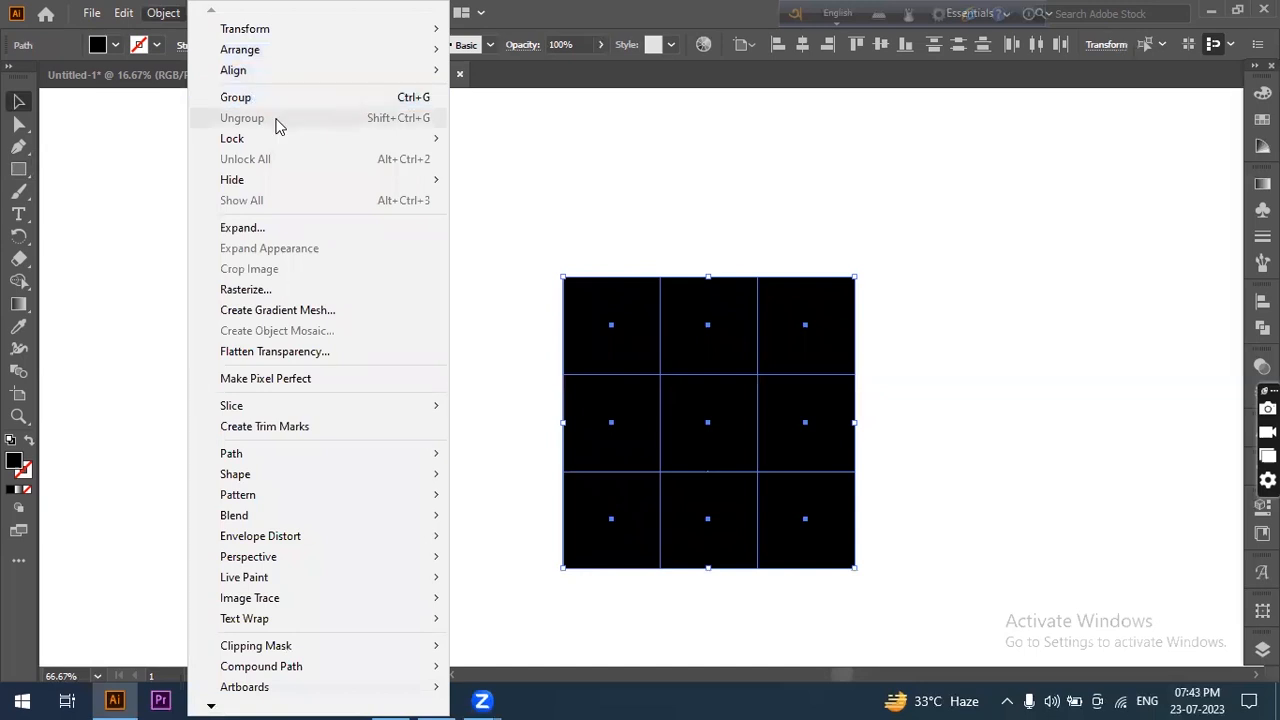
click(900, 425)
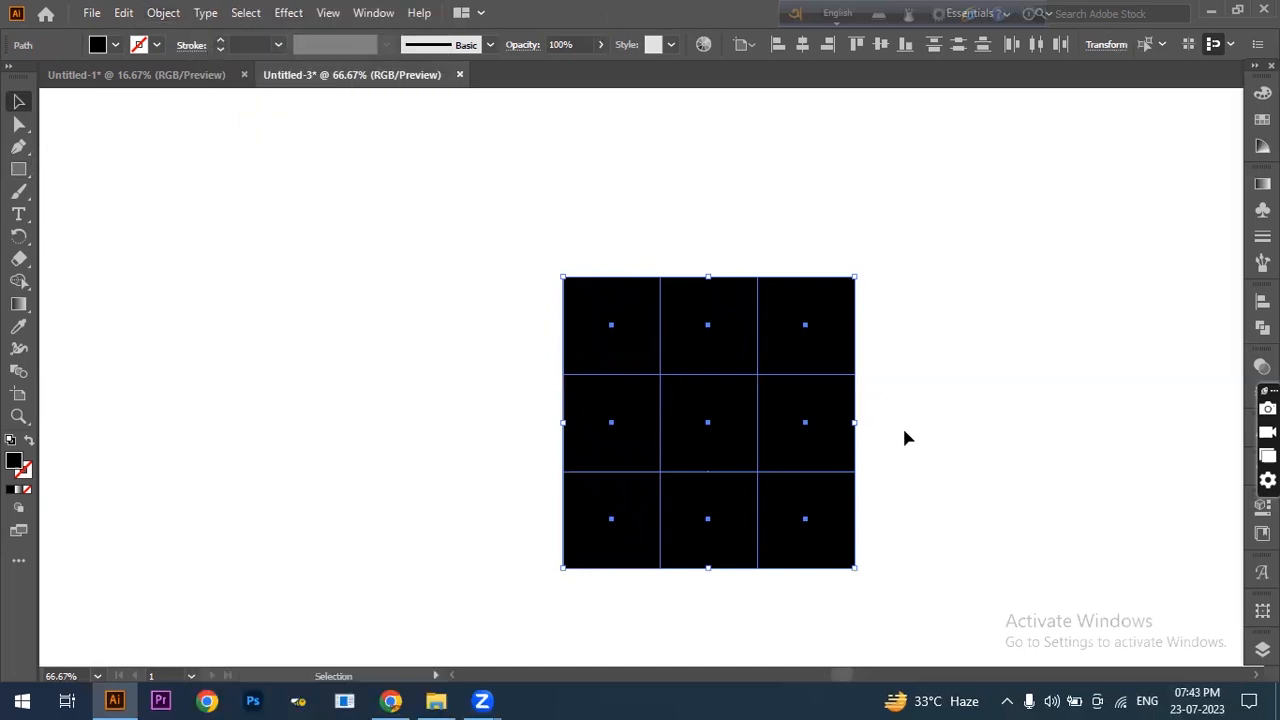
click(902, 425)
Fill the five squares in the middle row and middle column of the grid with white, and deselect them.
click(614, 435)
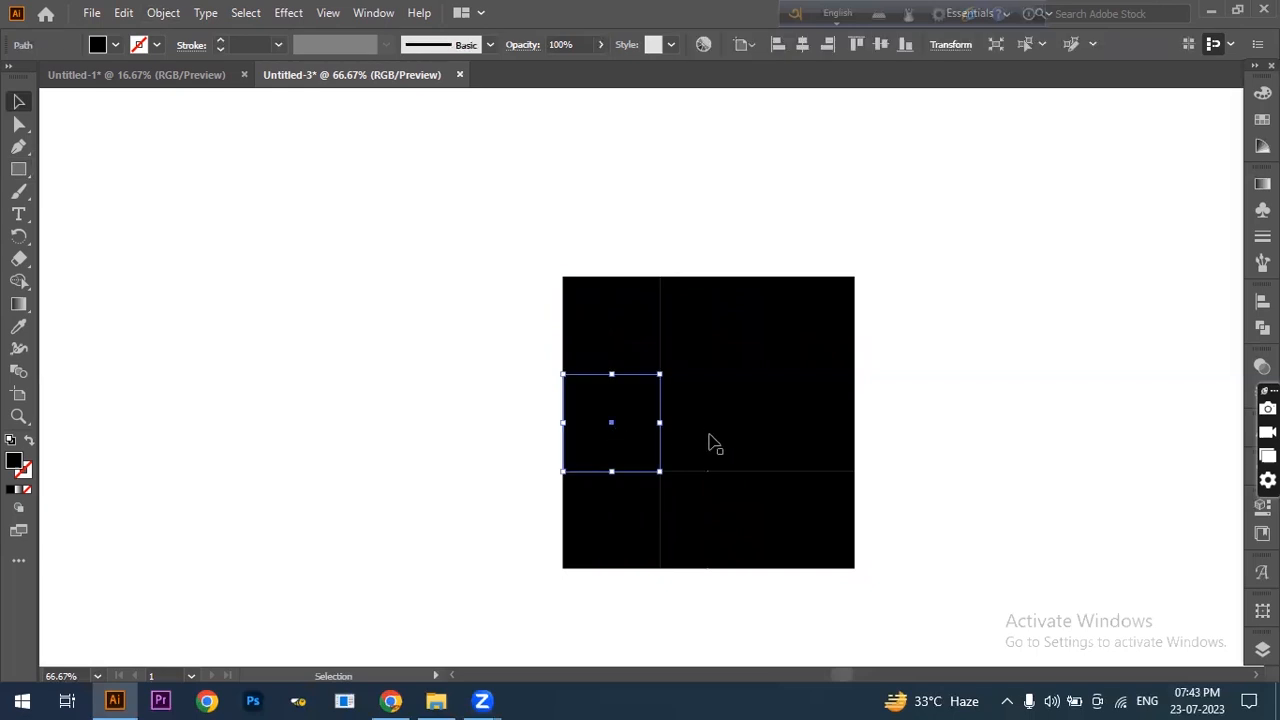
shift+click(709, 432)
shift+click(814, 440)
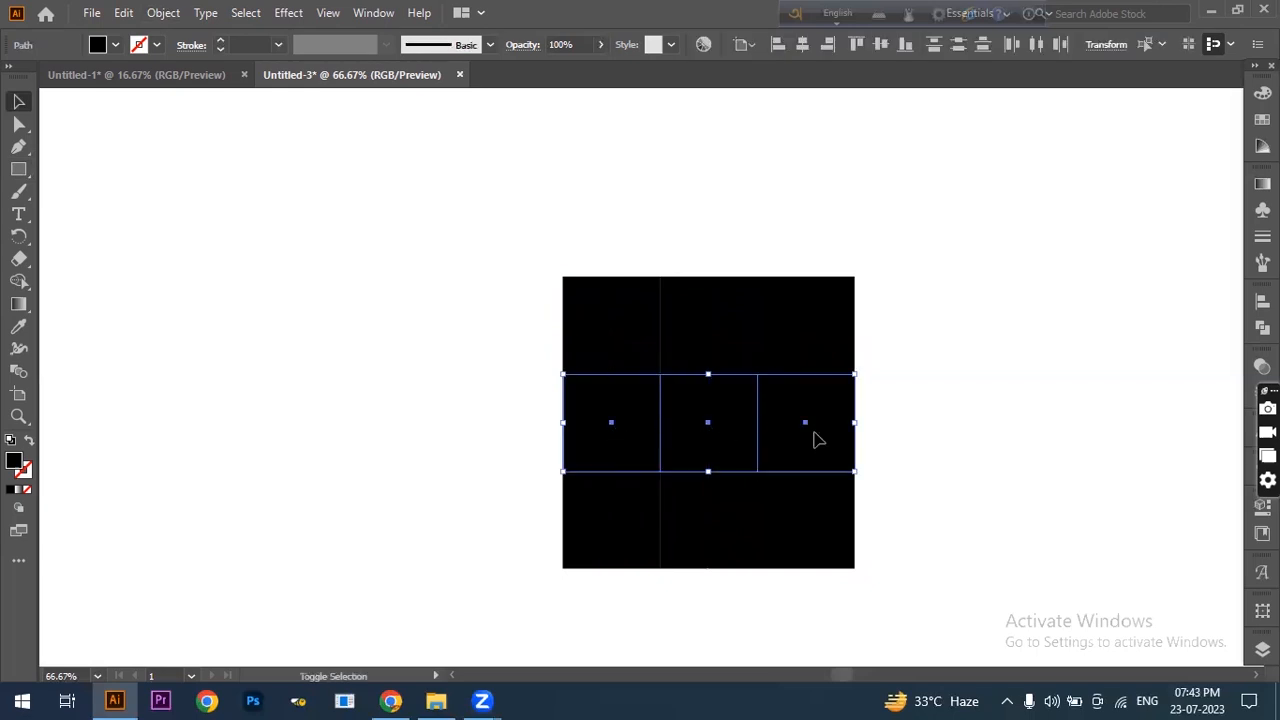
shift+click(711, 320)
shift+click(706, 518)
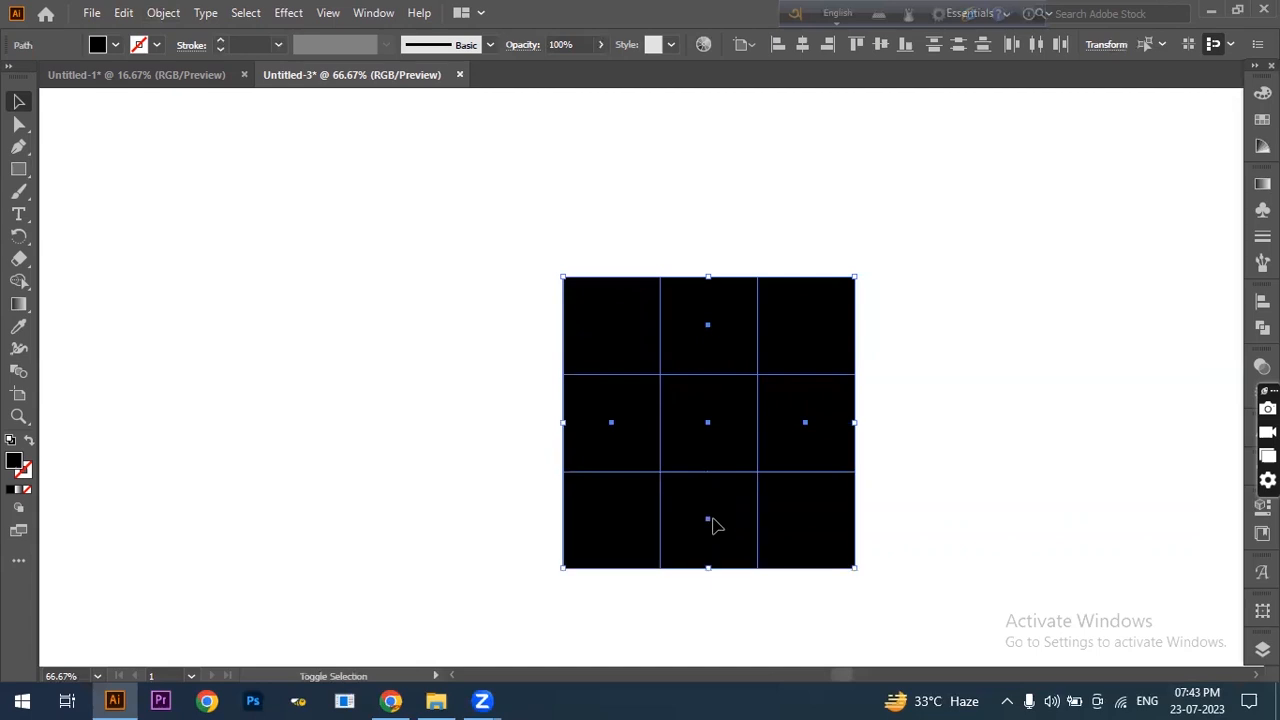
click(116, 45)
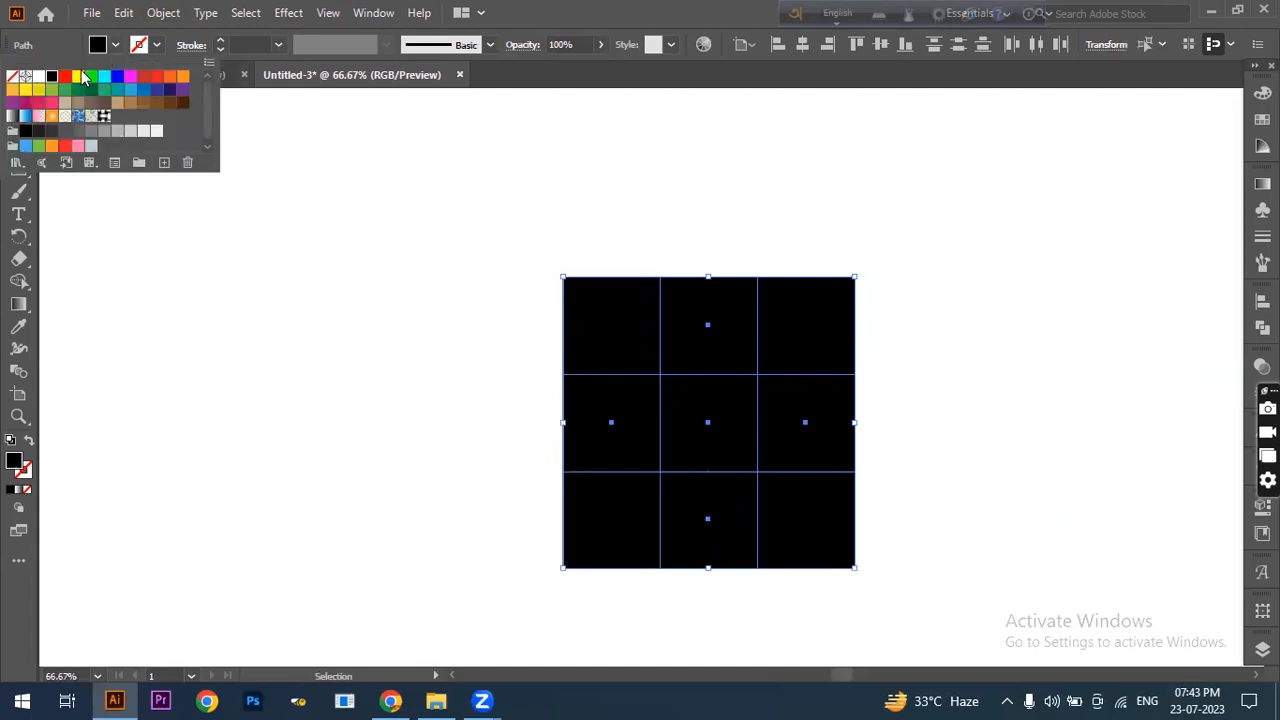
click(37, 77)
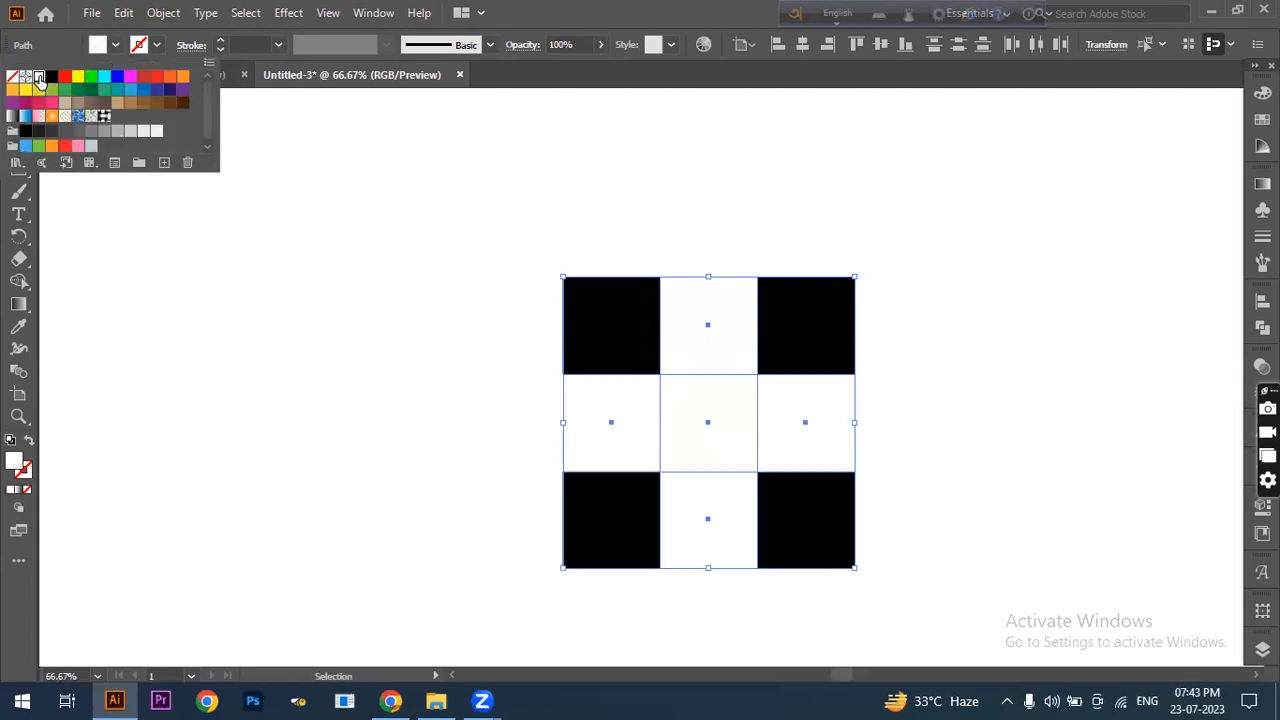
click(431, 384)
click(429, 382)
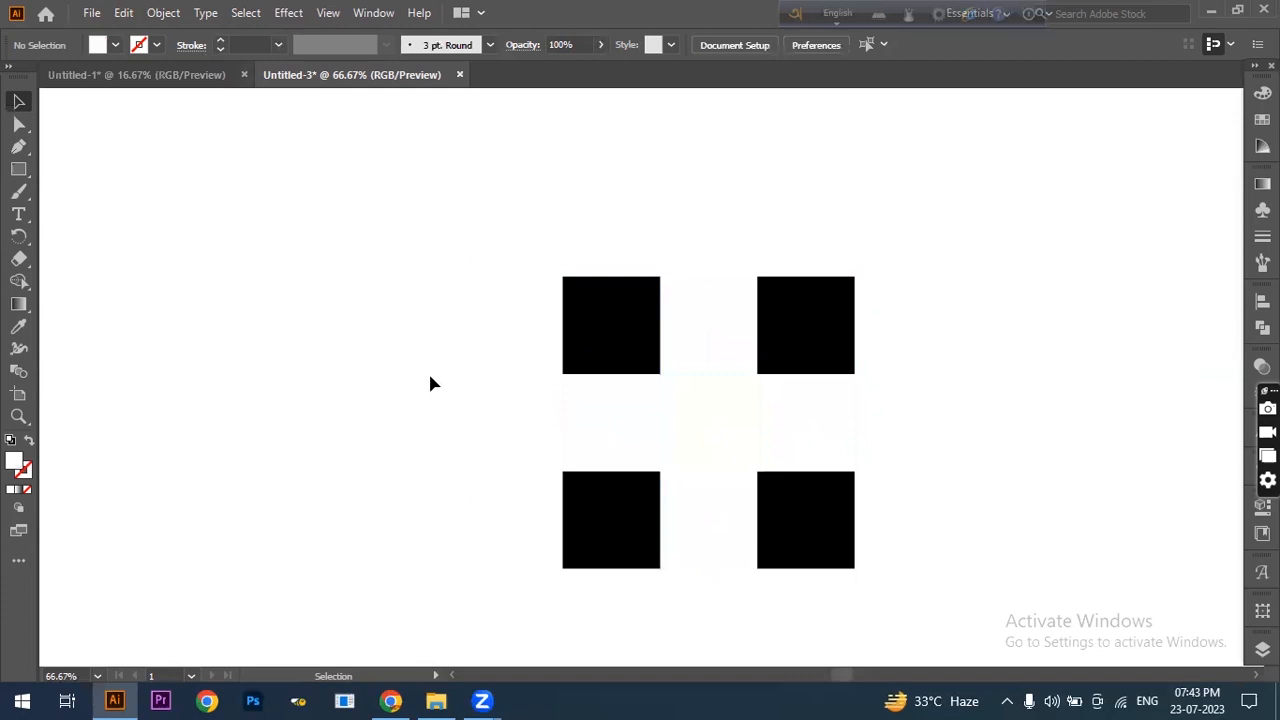
Apply a linear white-to-black gradient to the four white squares surrounding the centre square, and deselect them.
click(603, 432)
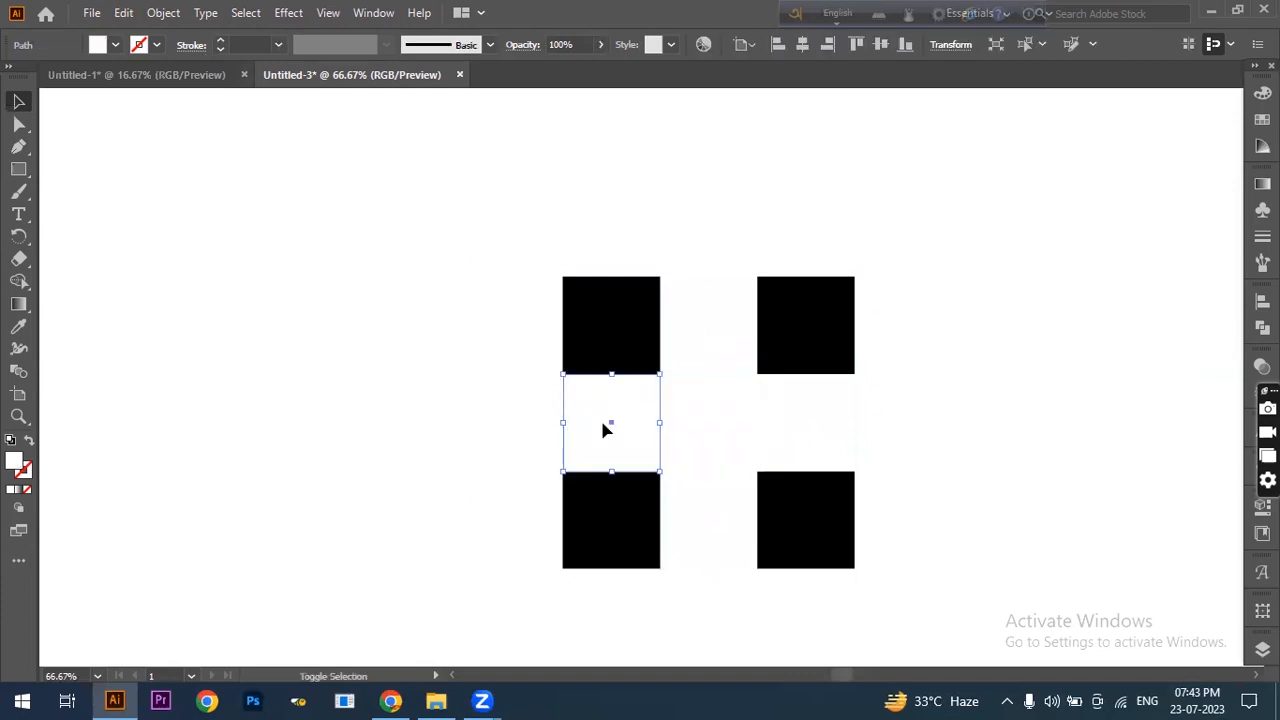
shift+click(805, 428)
shift+click(716, 333)
shift+click(728, 536)
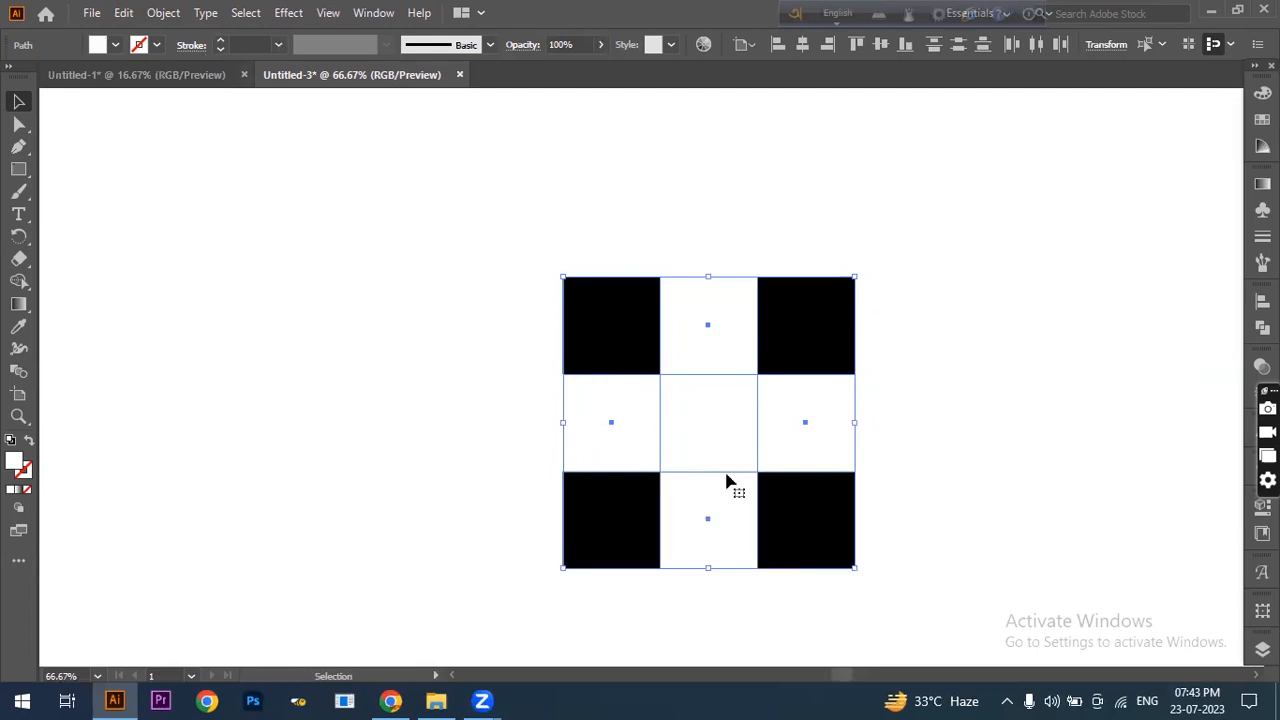
click(374, 14)
click(493, 237)
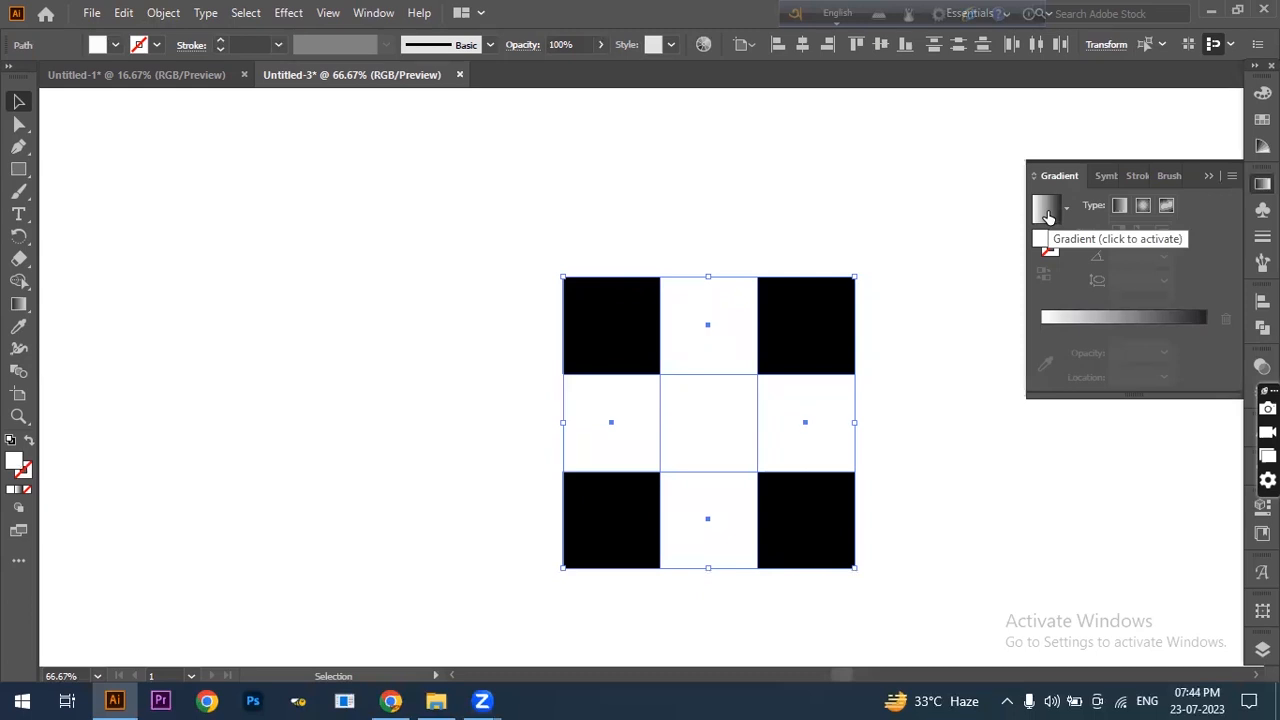
click(1047, 220)
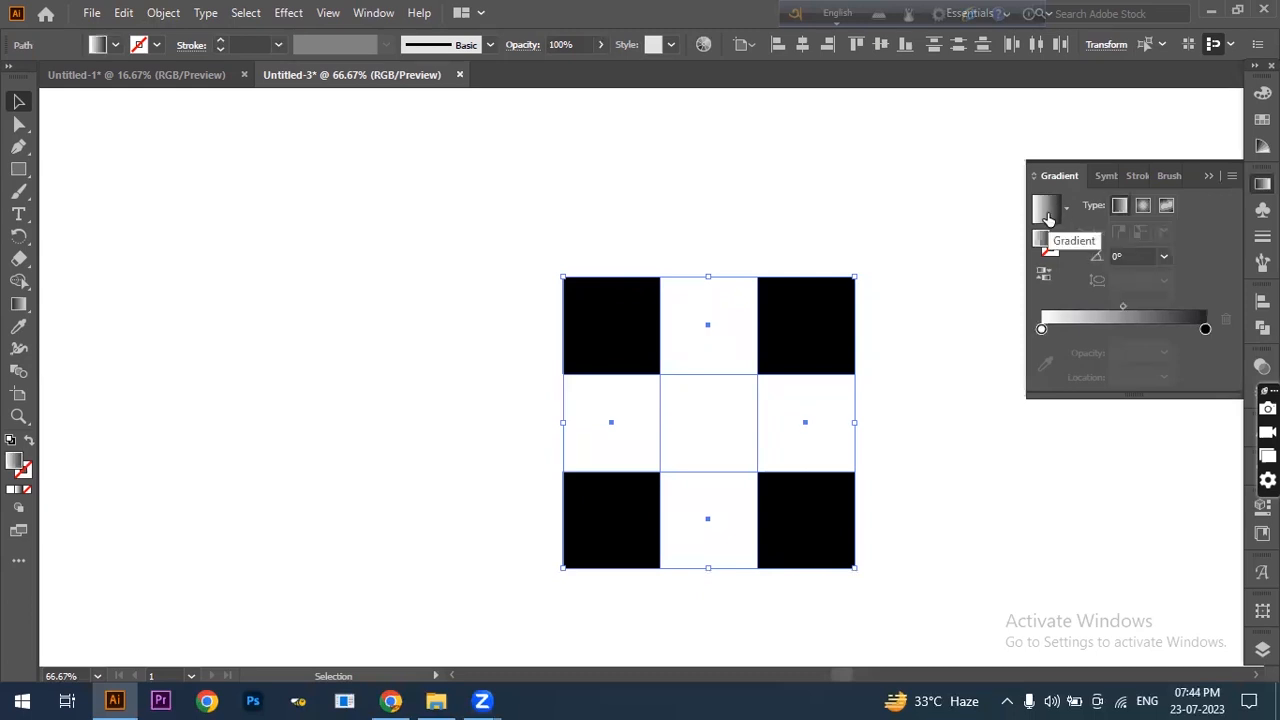
click(18, 101)
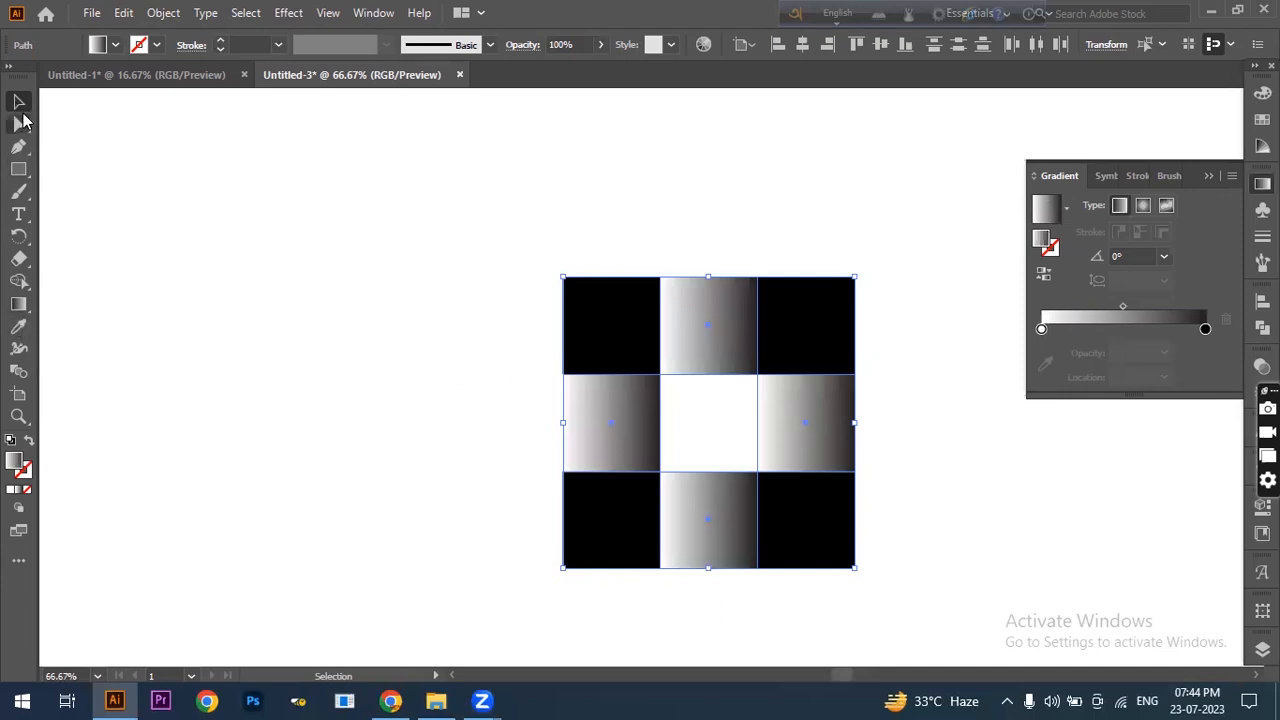
click(418, 444)
Reverse the gradient of the left square in the middle row so that it darkens toward the outer edge.
key(g)
click(630, 433)
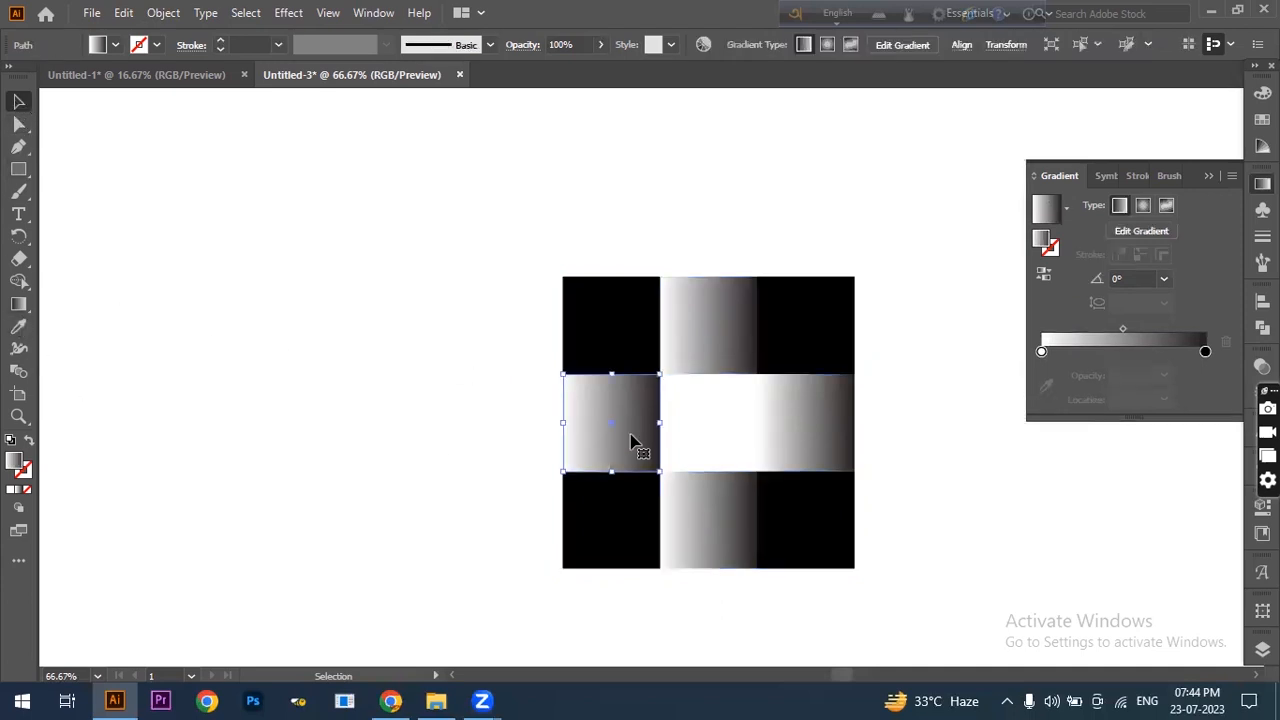
click(1045, 275)
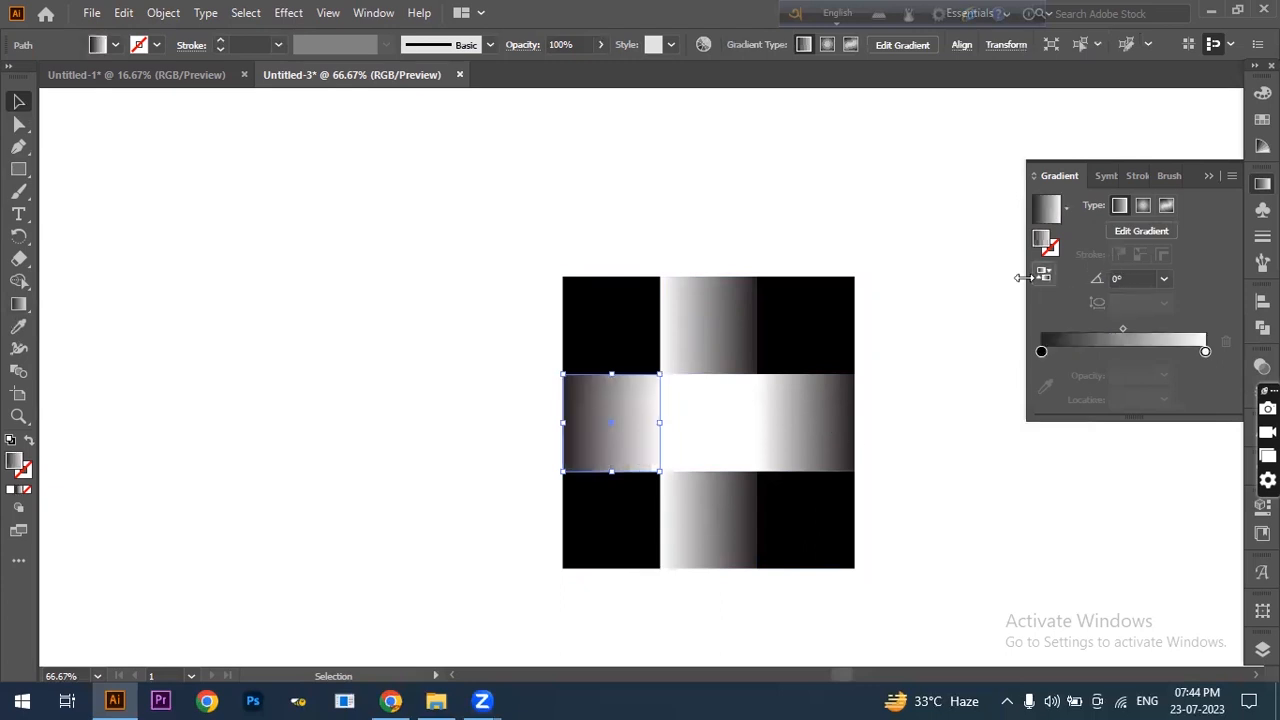
click(812, 437)
Set the gradient angle of the bottom-centre square to 90°.
click(740, 522)
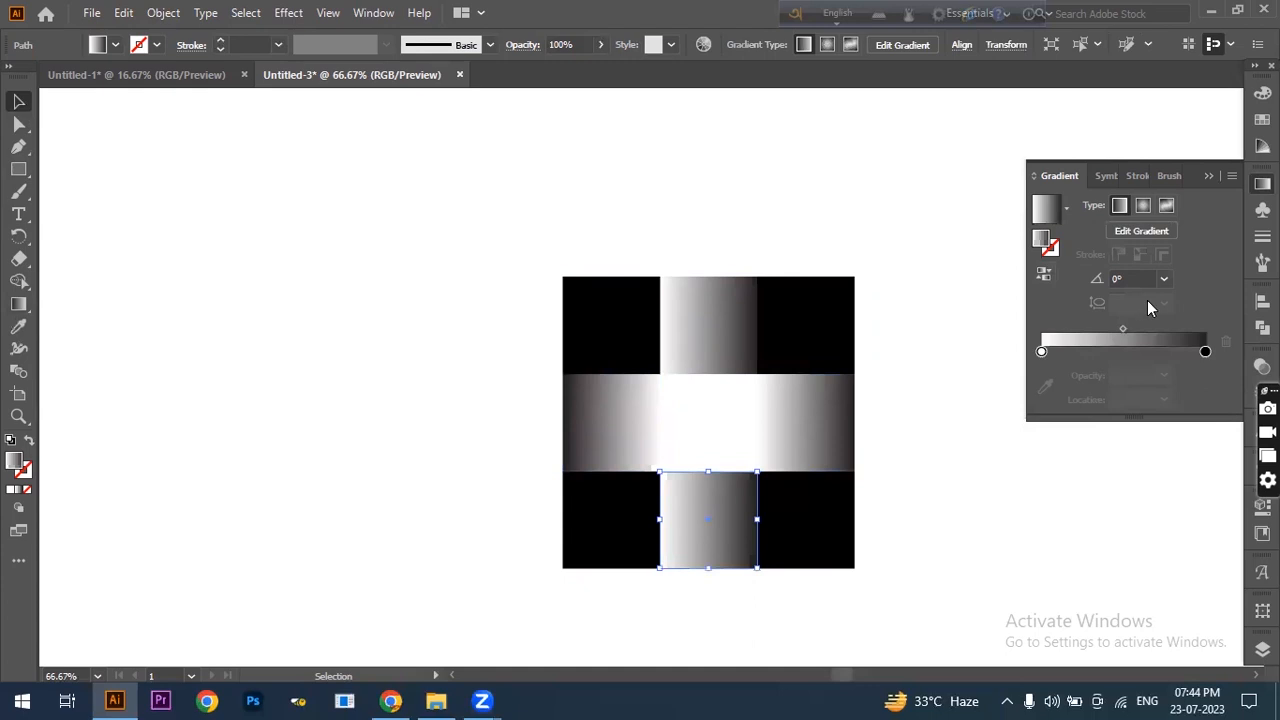
click(1163, 278)
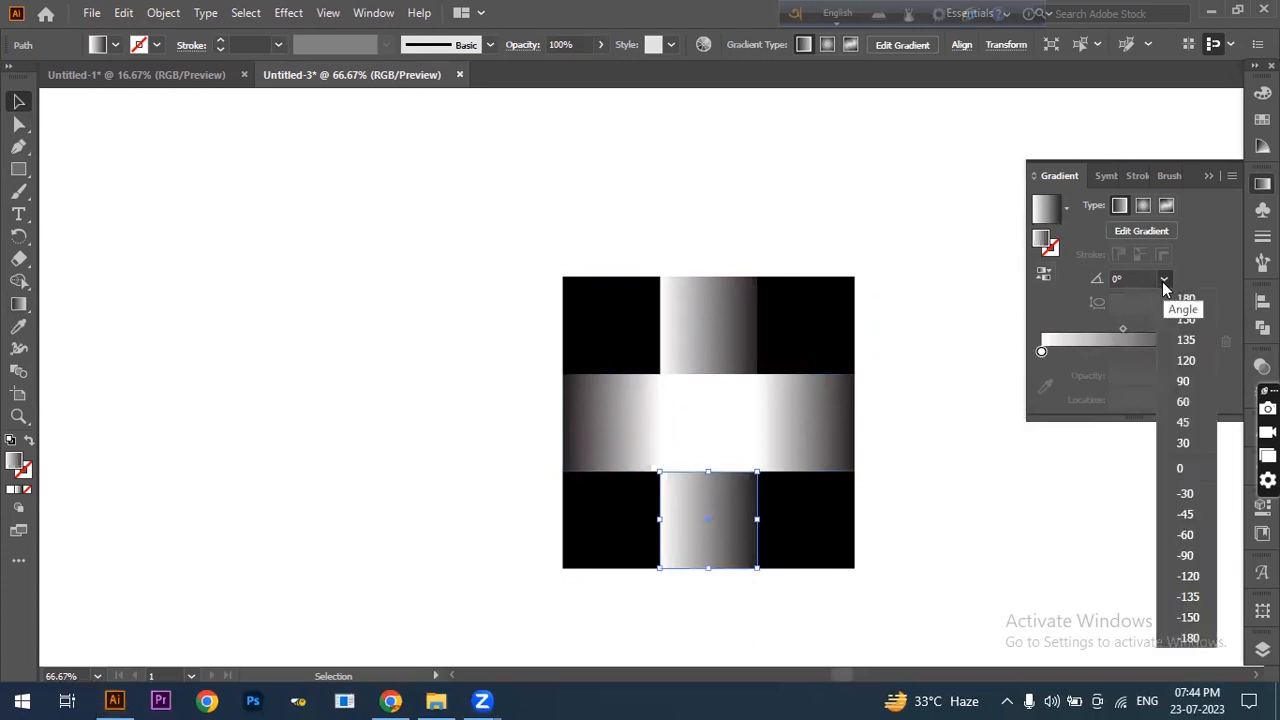
click(1183, 381)
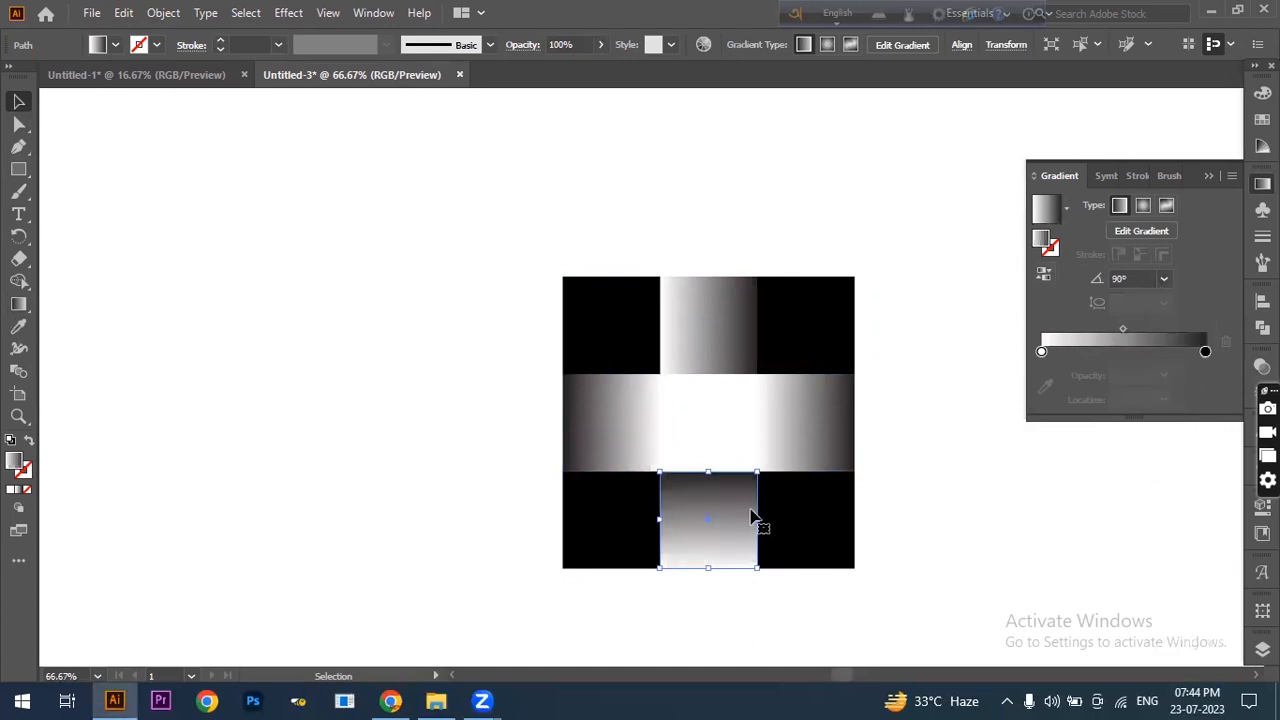
Set the top-centre square's gradient angle to 90° and reverse its gradient.
click(718, 345)
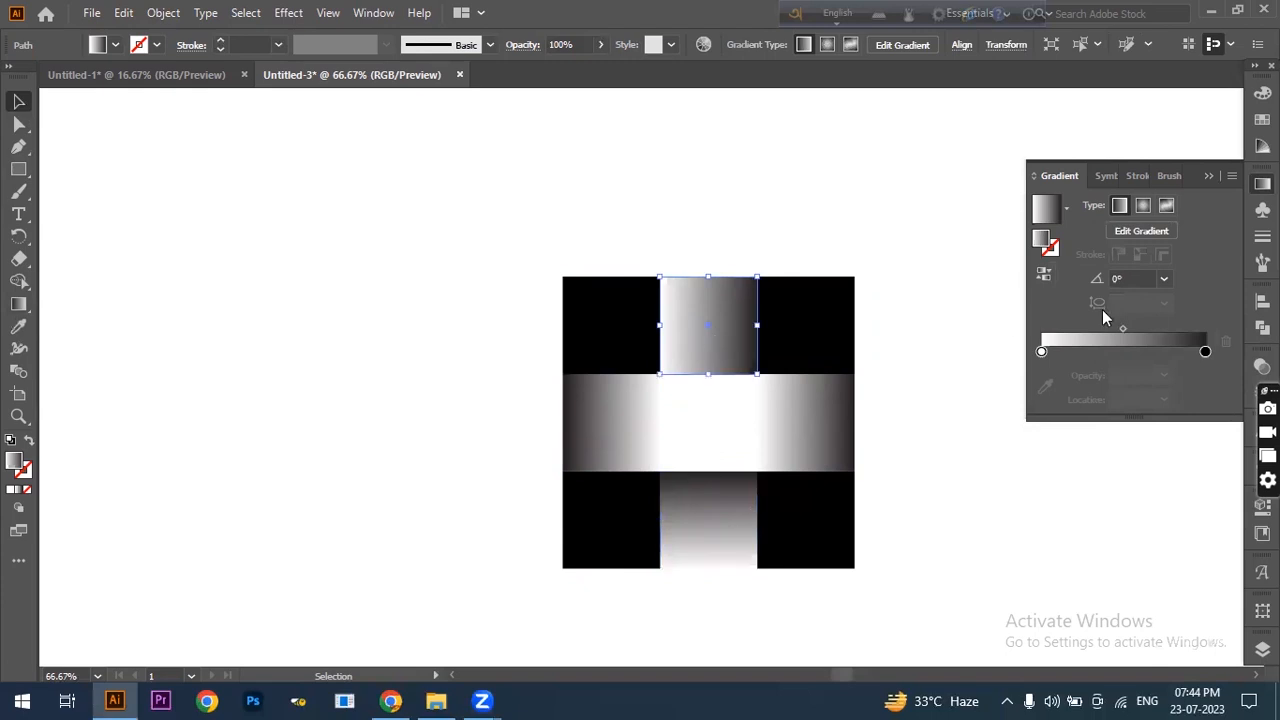
click(1166, 278)
click(1188, 380)
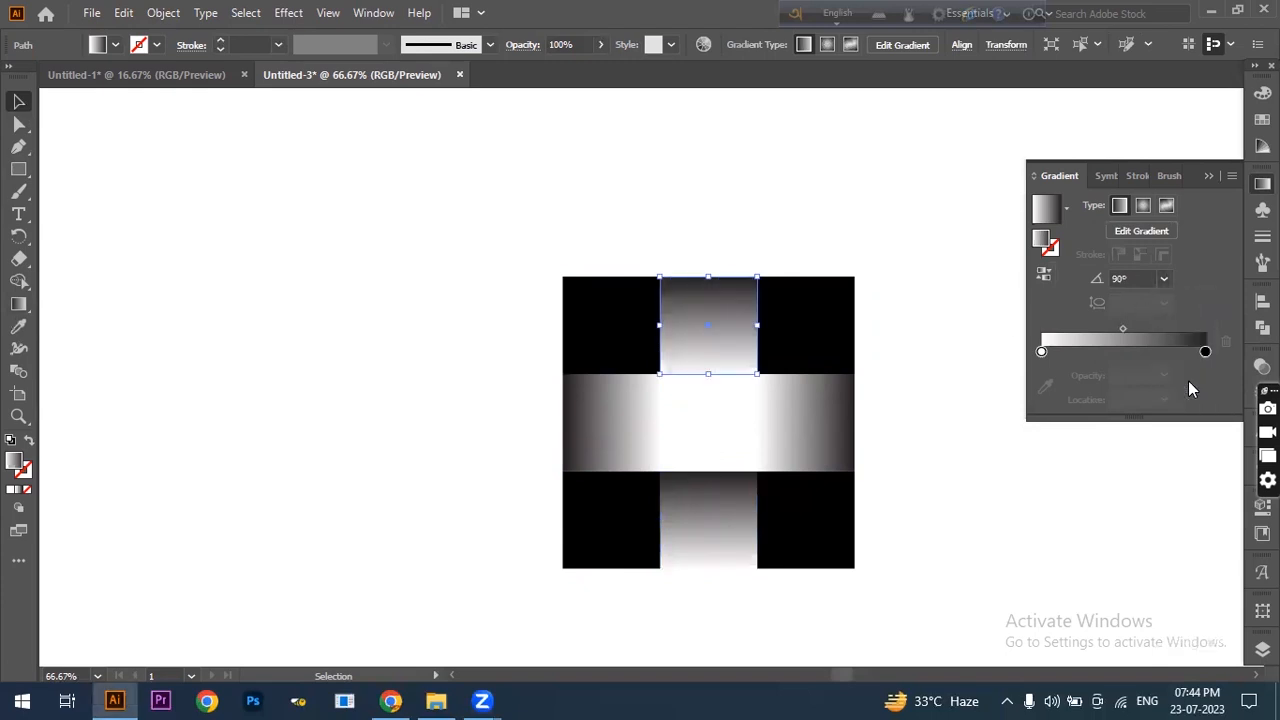
click(1044, 280)
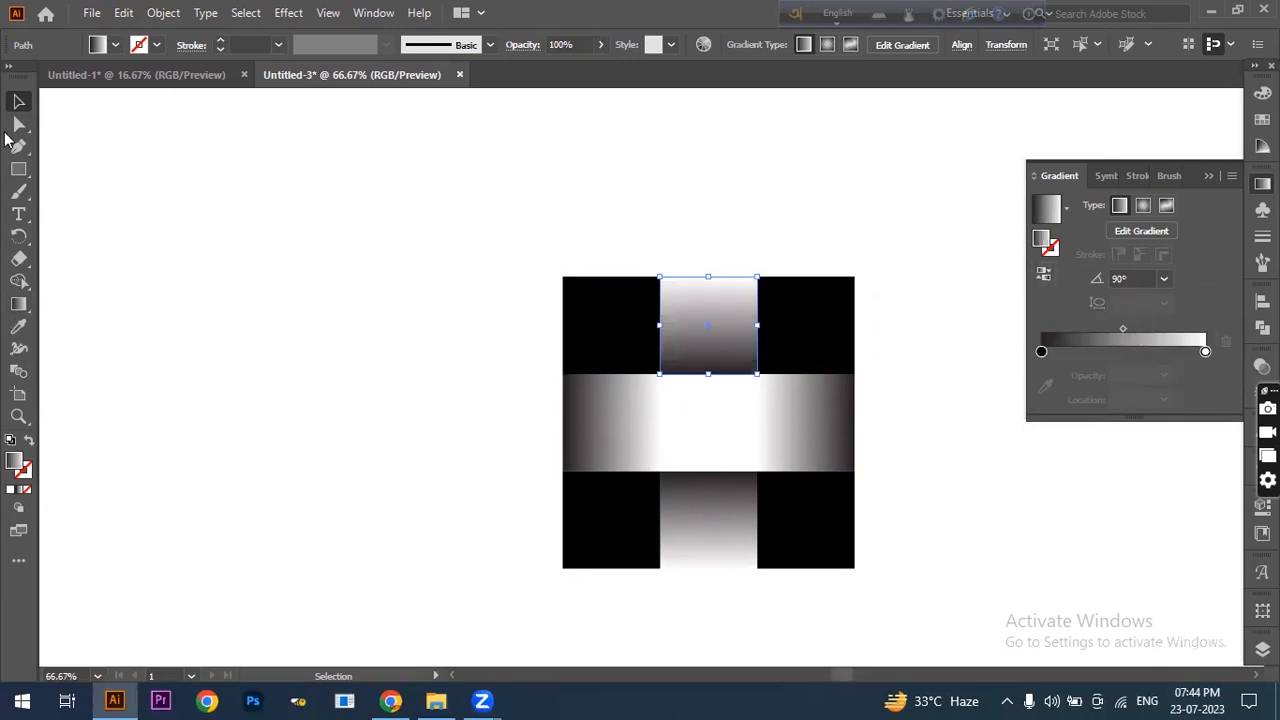
Copy the three squares of the middle row, paste them in front, and move the duplicate strip beside the grid's right side.
click(627, 420)
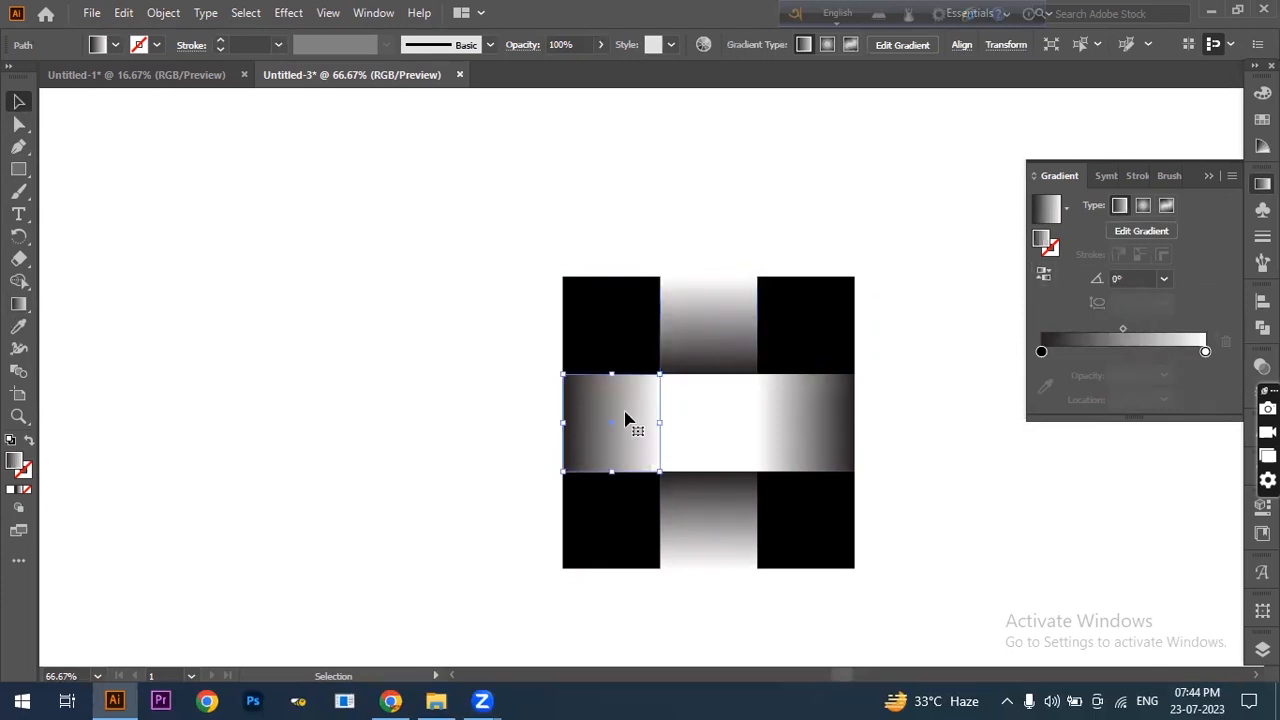
shift+click(805, 413)
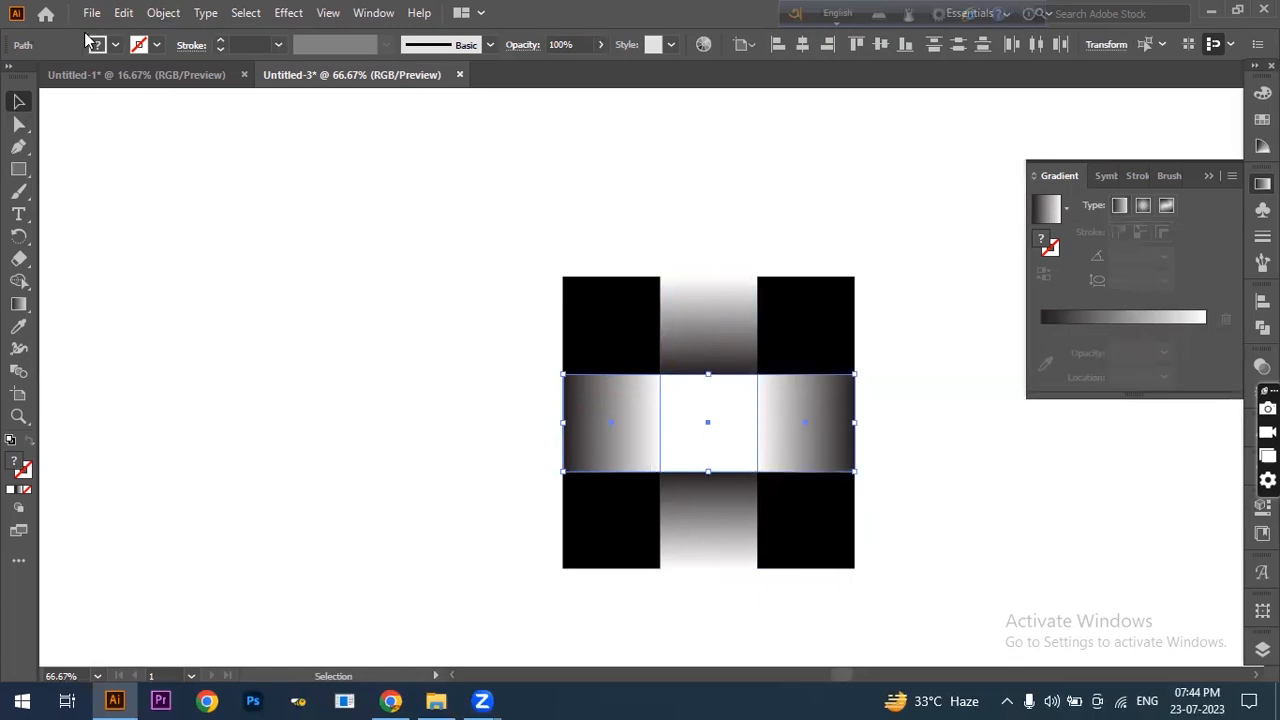
click(124, 14)
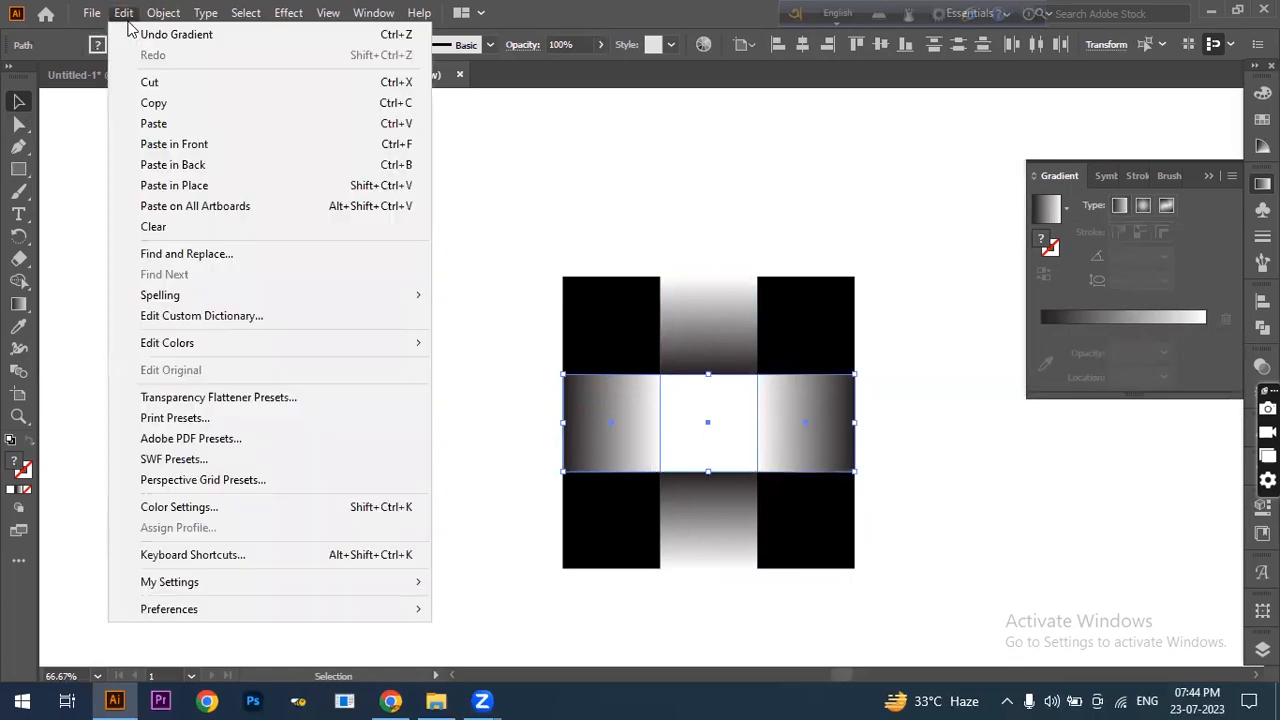
click(160, 104)
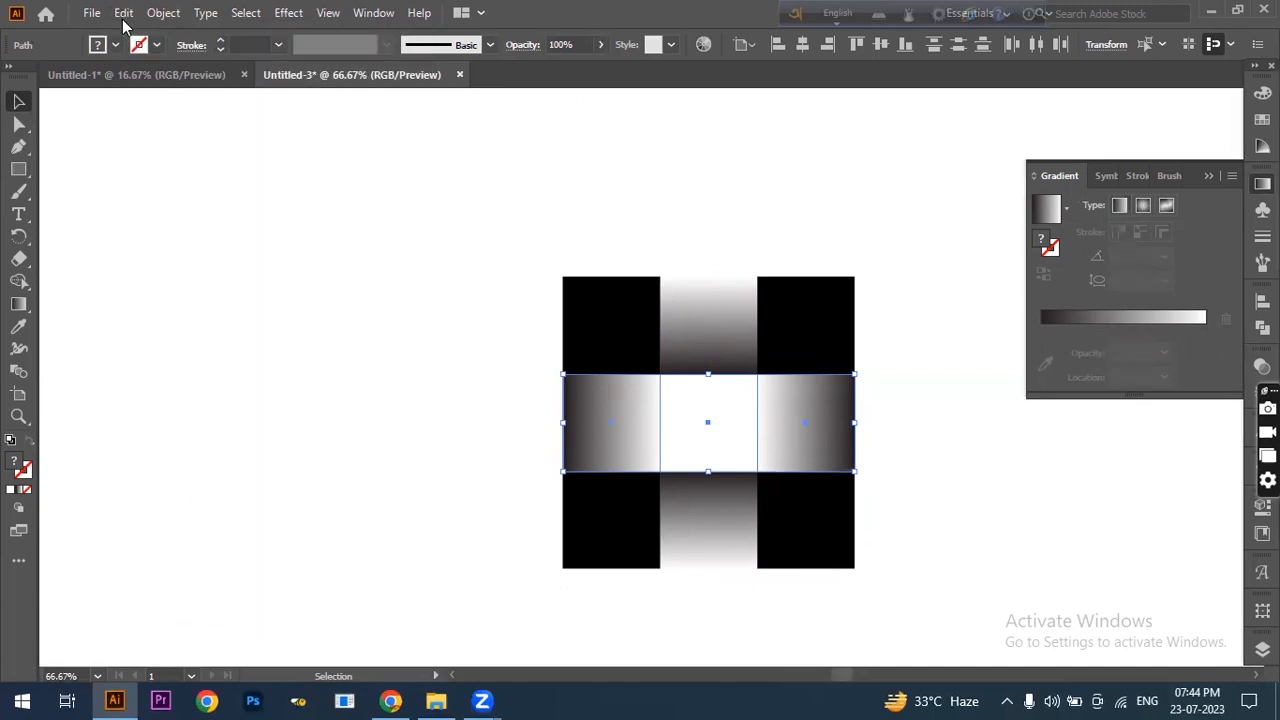
click(124, 14)
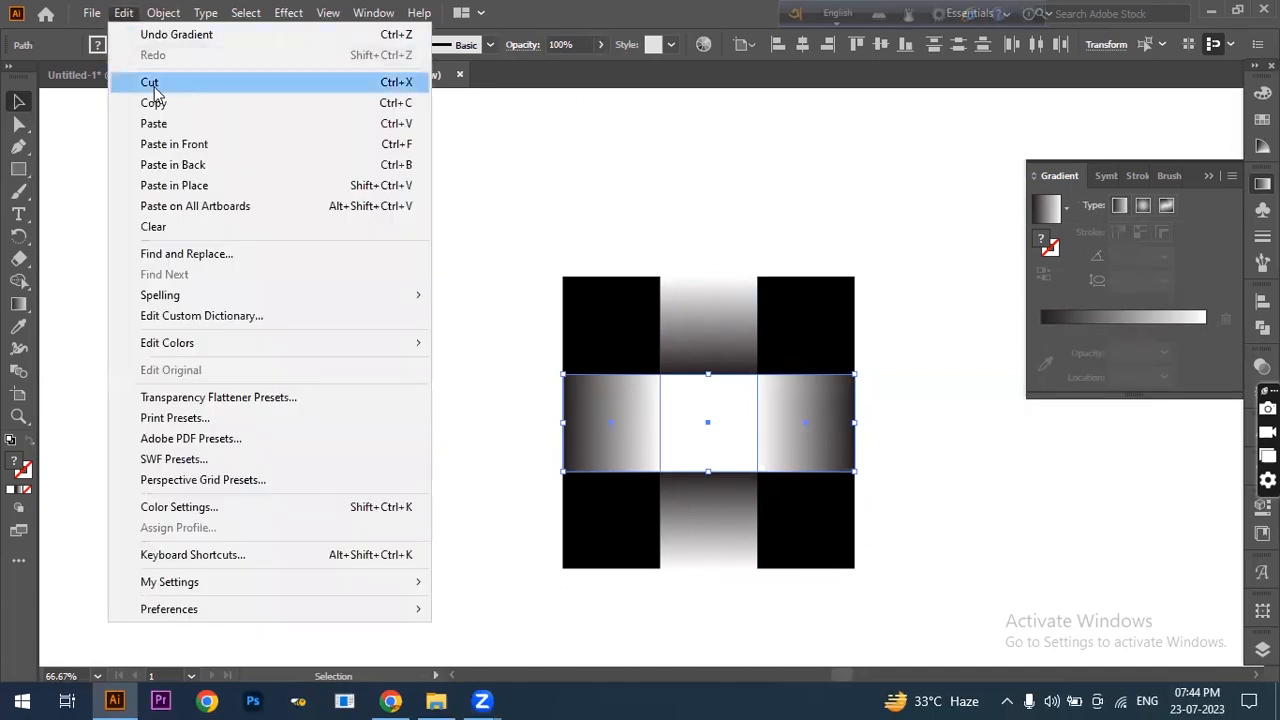
click(188, 145)
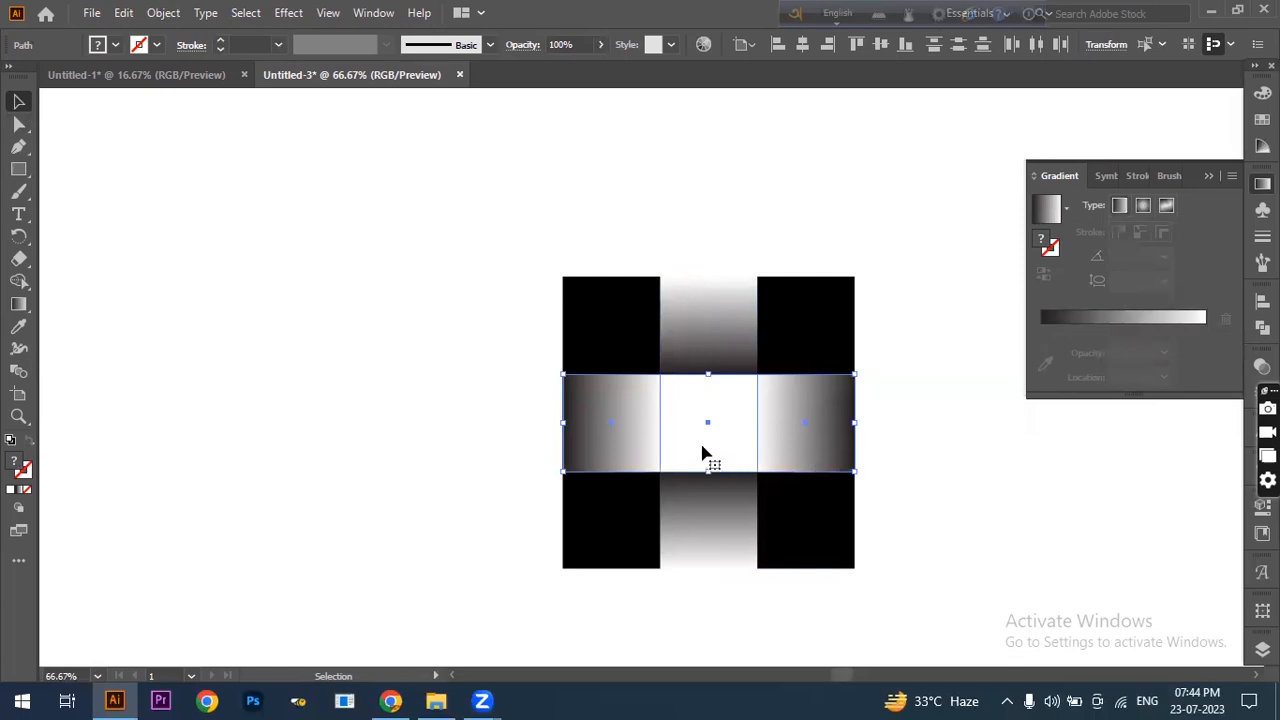
drag(700, 440, 1003, 440)
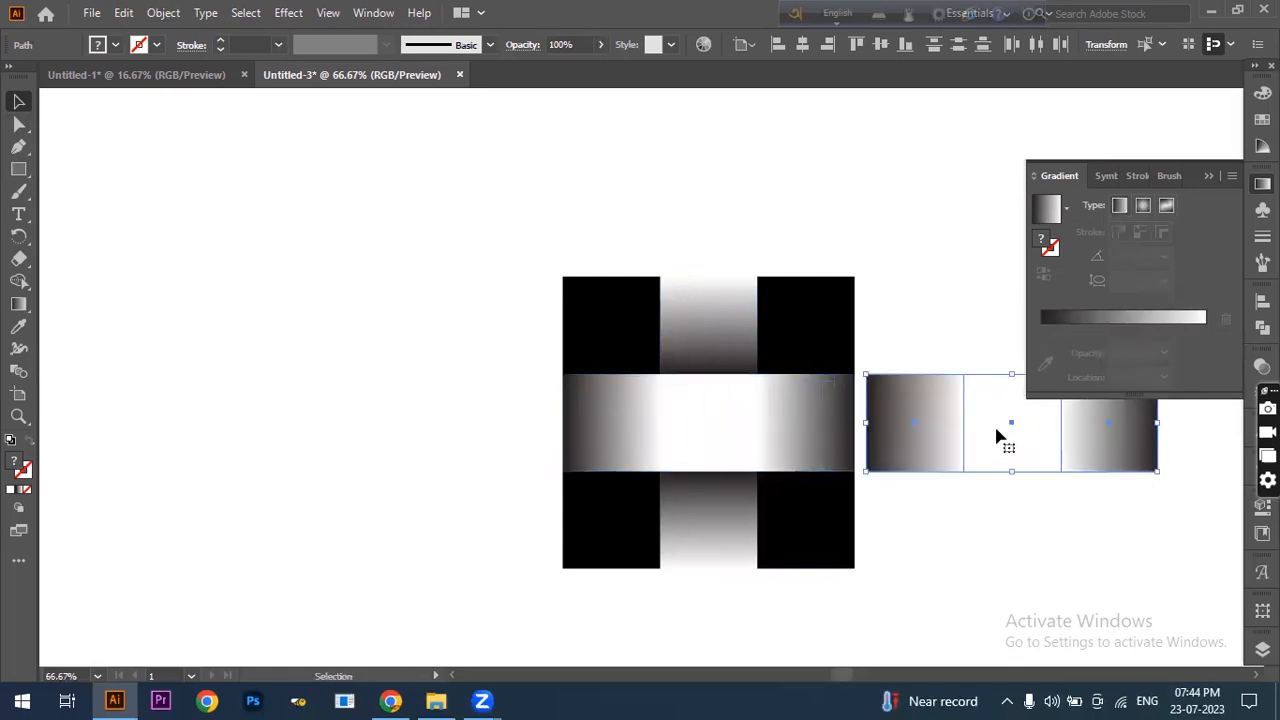
Rotate the duplicated strip by 90° so that it stands vertically.
right_click(997, 436)
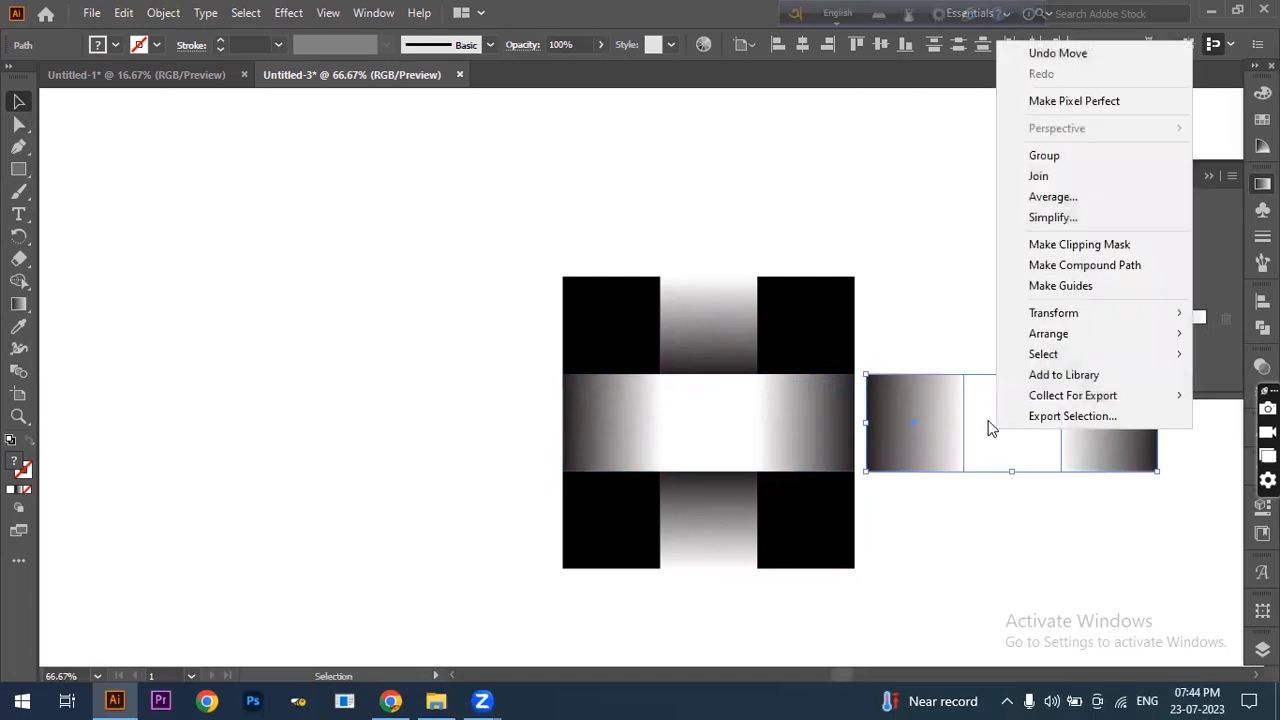
mouse_move(1076, 319)
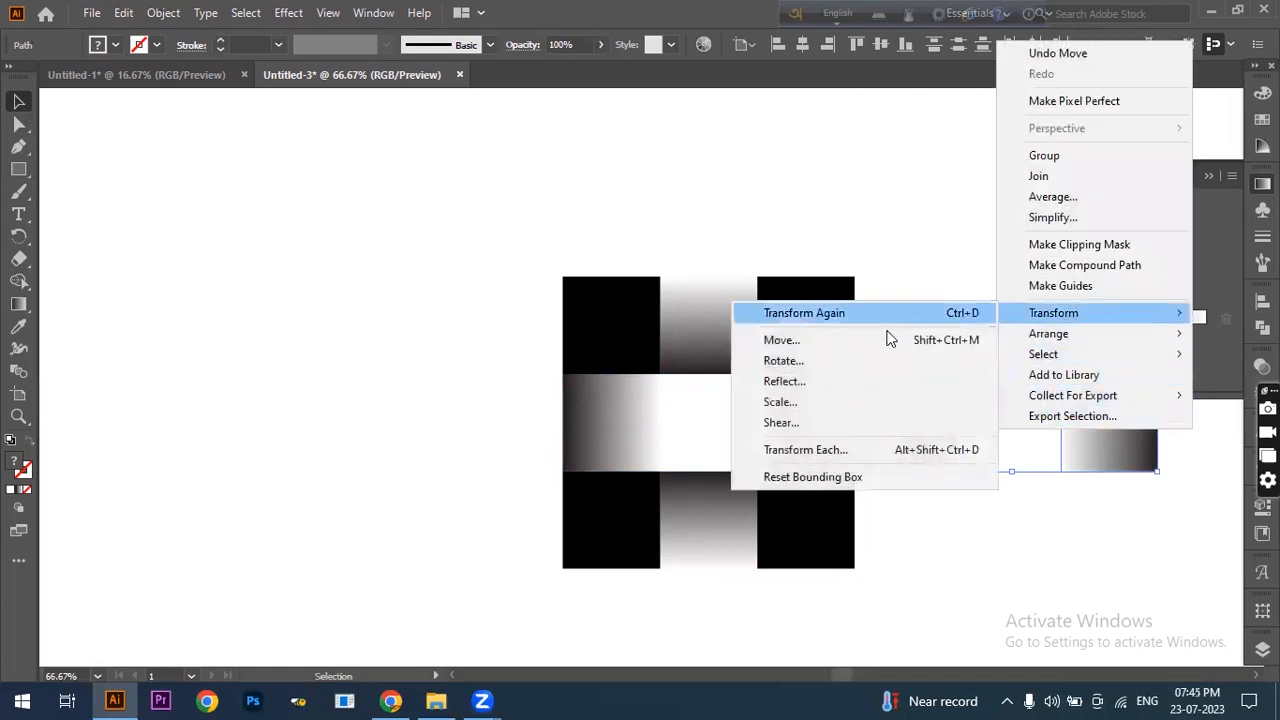
click(838, 364)
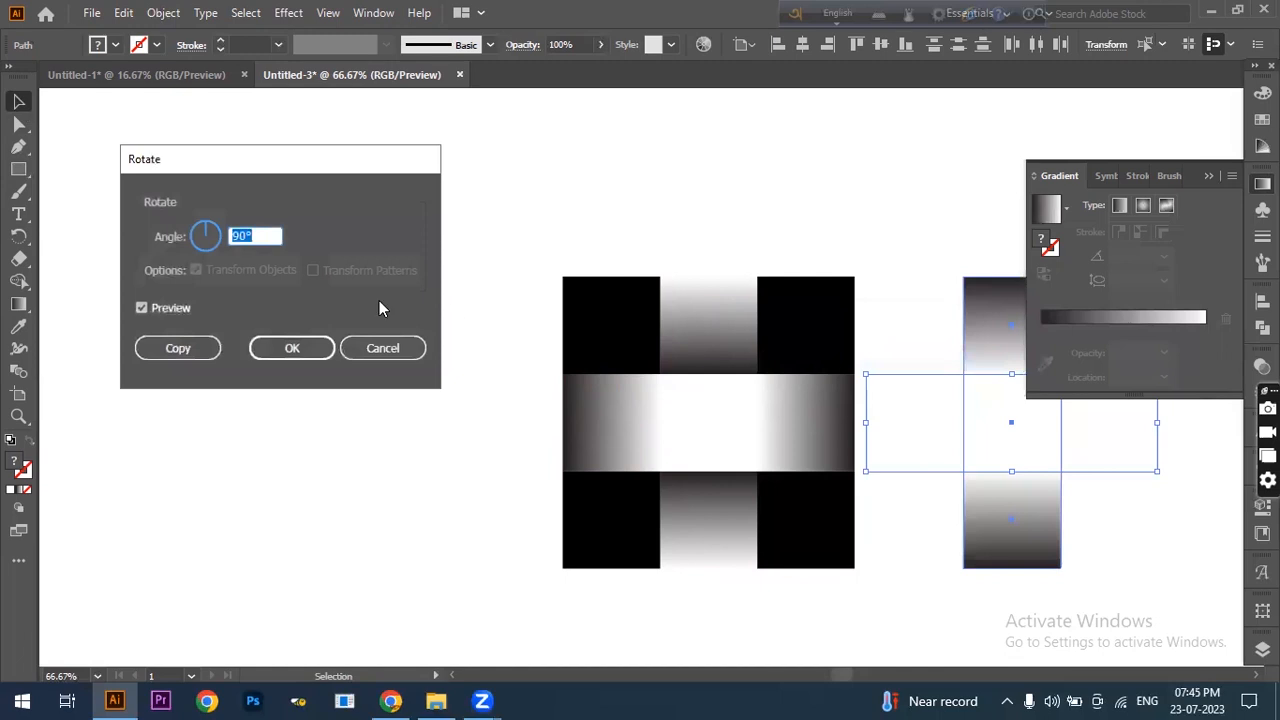
click(286, 352)
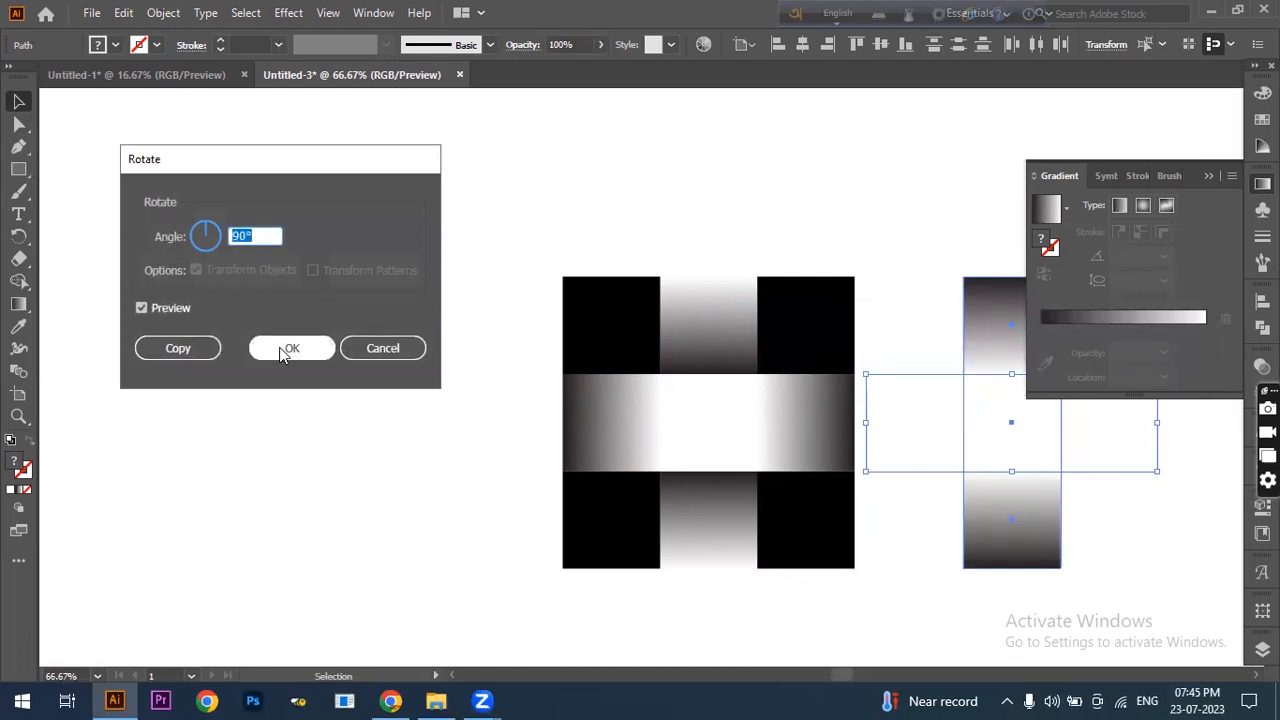
click(284, 352)
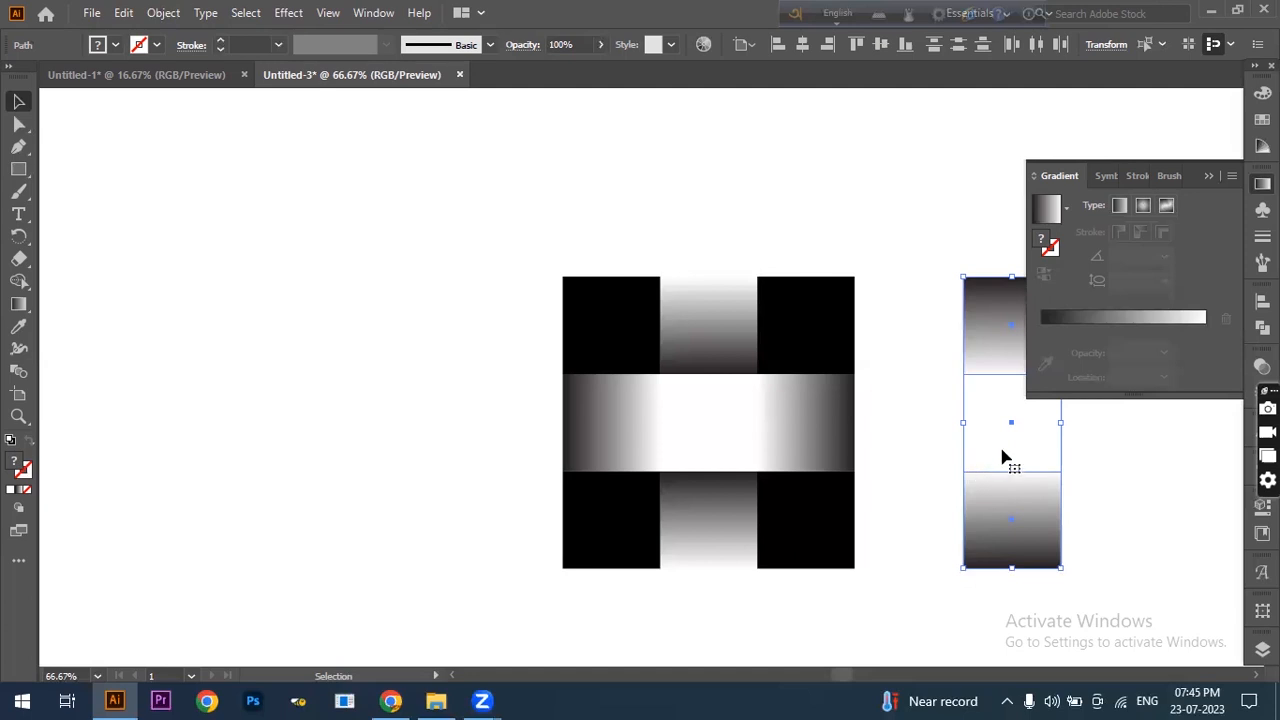
Move the vertical strip flush against the right edge of the 3 × 3 grid.
drag(1005, 458, 890, 455)
scroll(846, 449, up, 5)
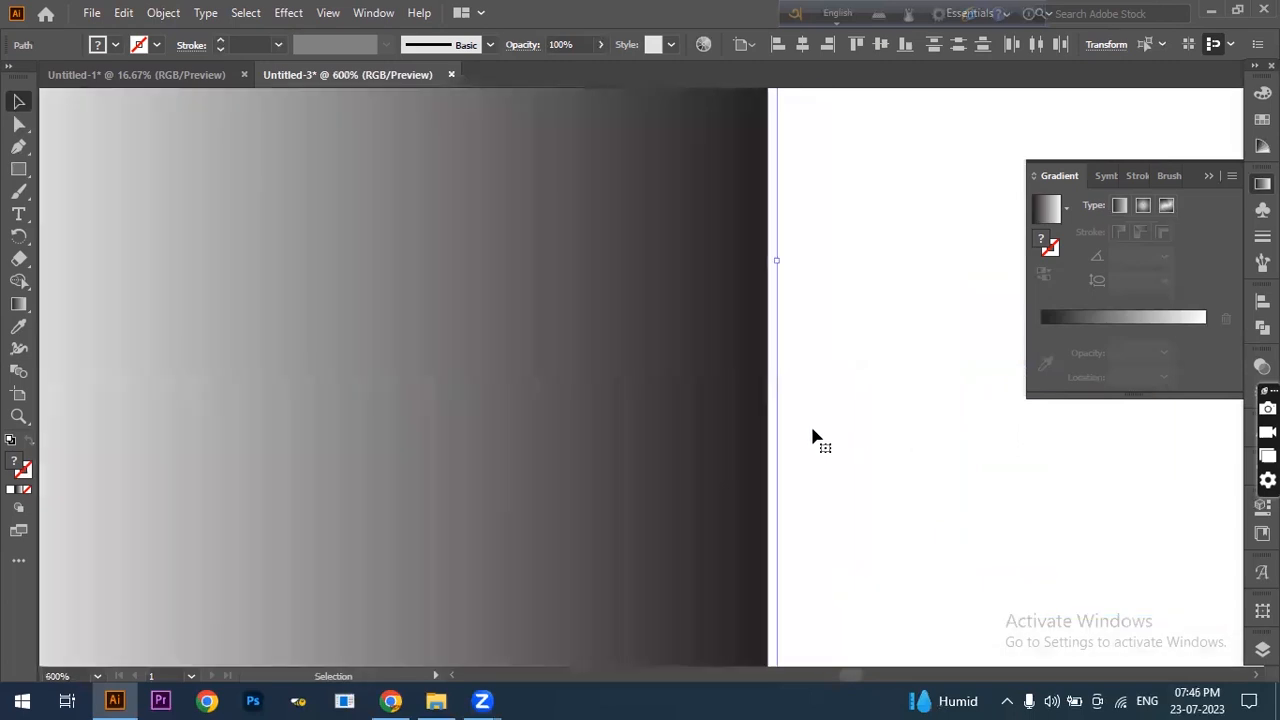
scroll(754, 420, up, 1)
drag(855, 406, 855, 409)
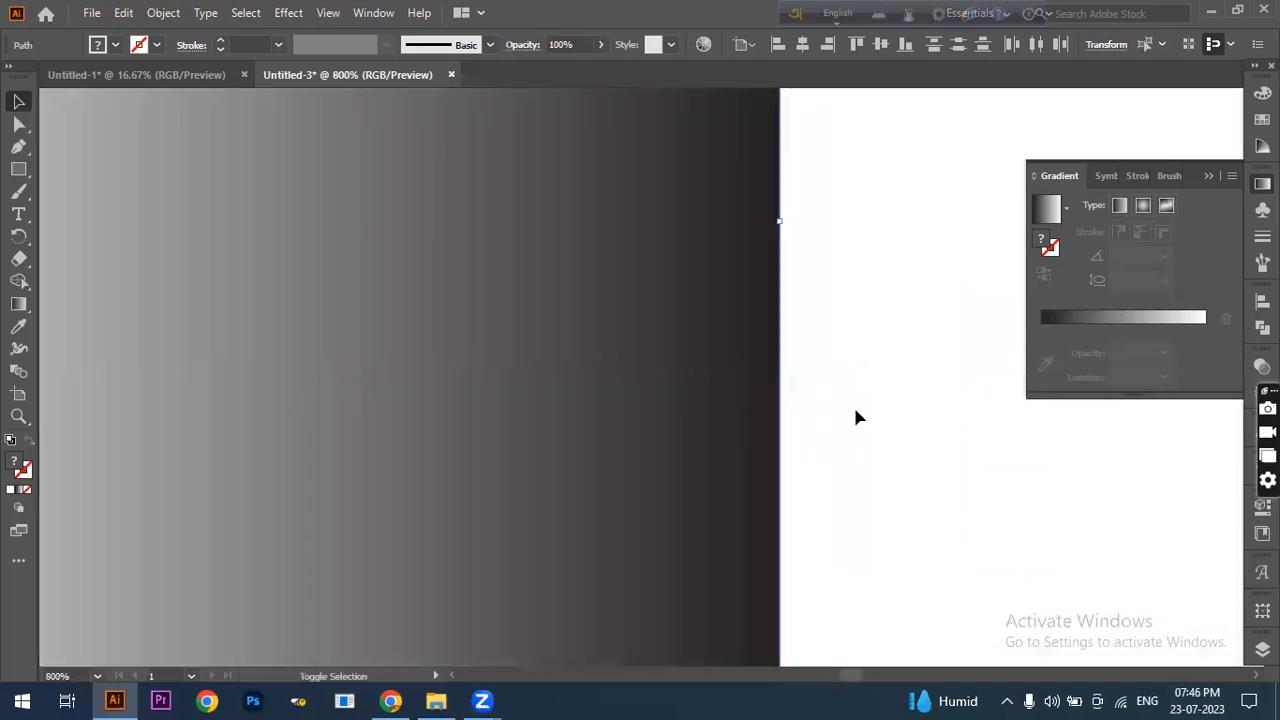
scroll(855, 418, down, 6)
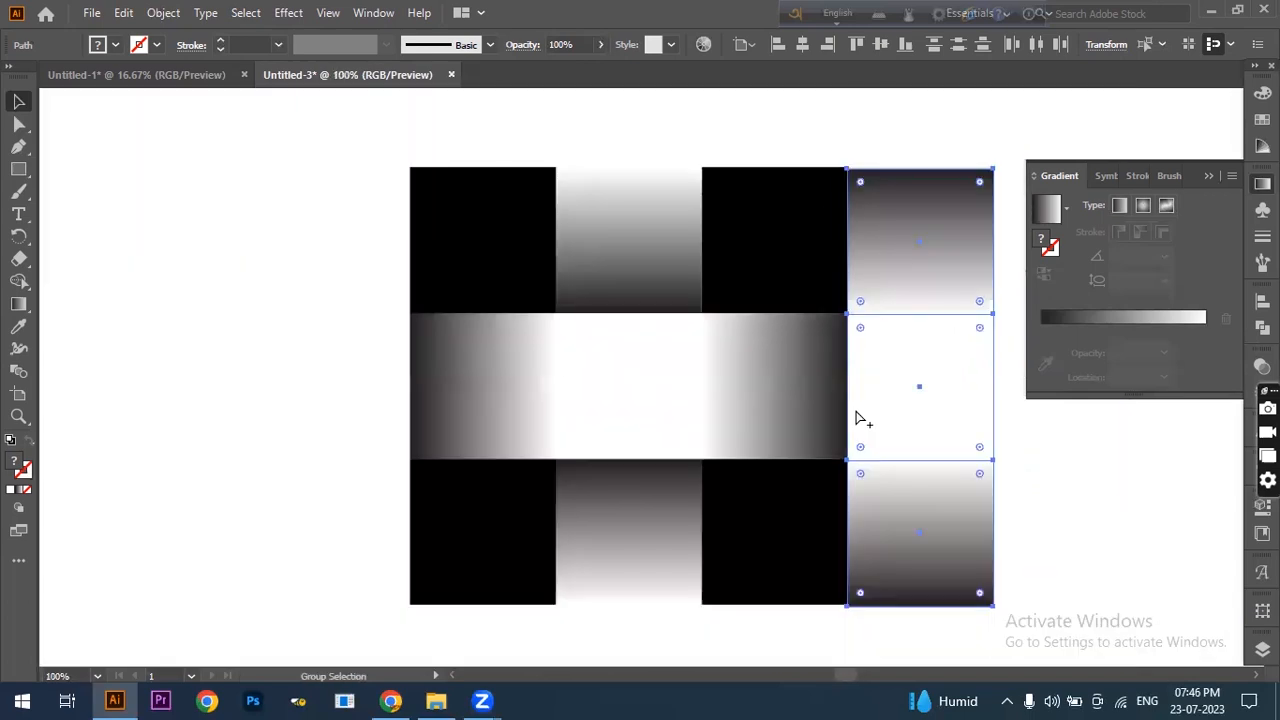
scroll(855, 418, down, 2)
Group all the squares of the 3 × 3 grid together with the vertical strip beside it.
drag(566, 259, 957, 575)
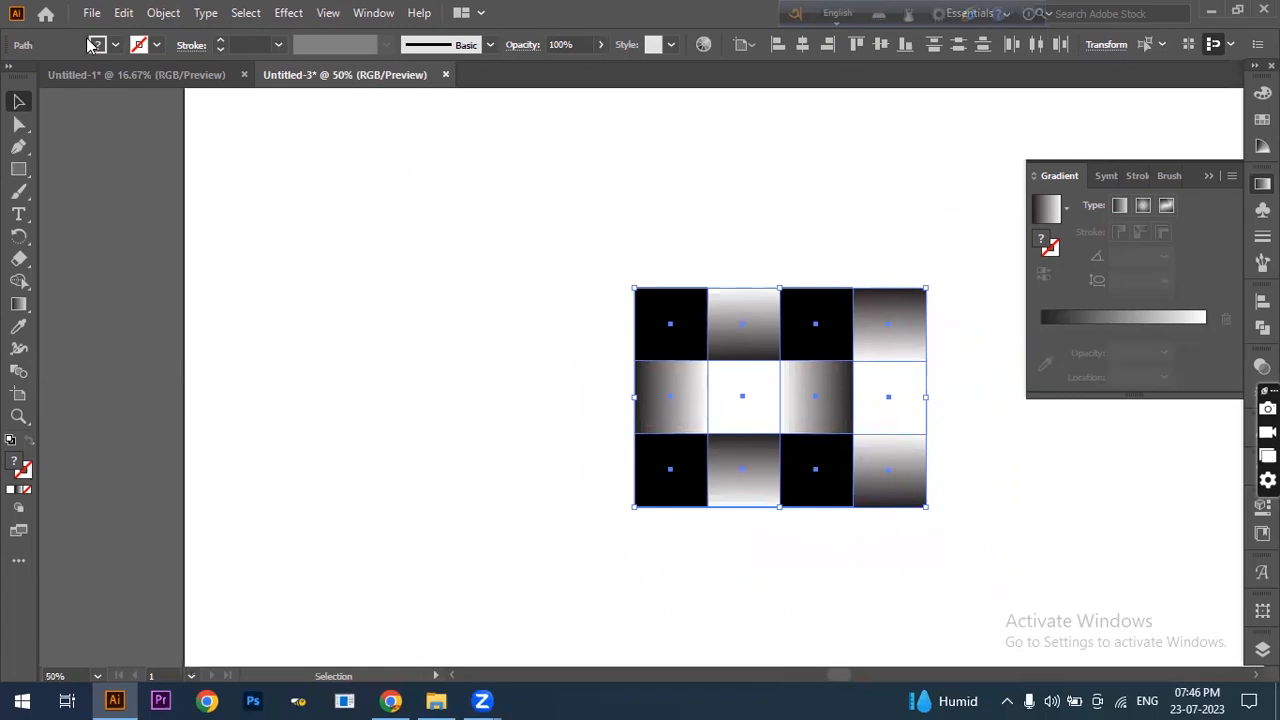
click(170, 13)
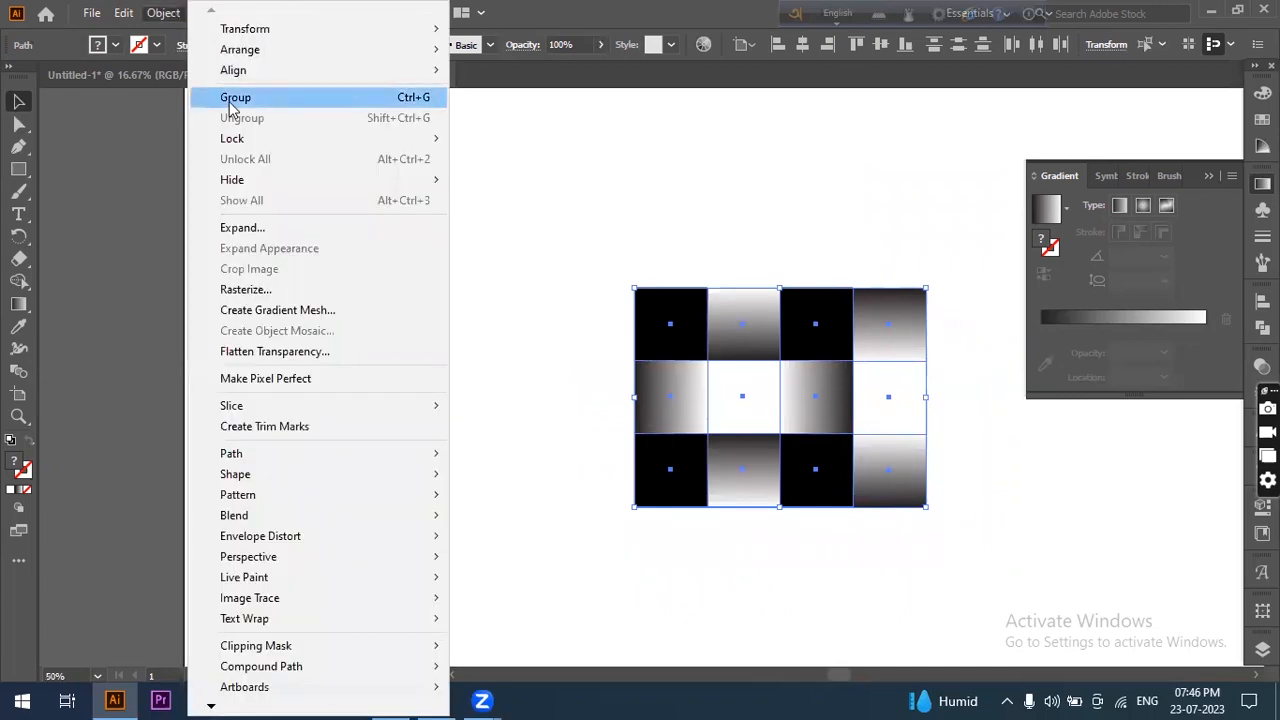
click(235, 98)
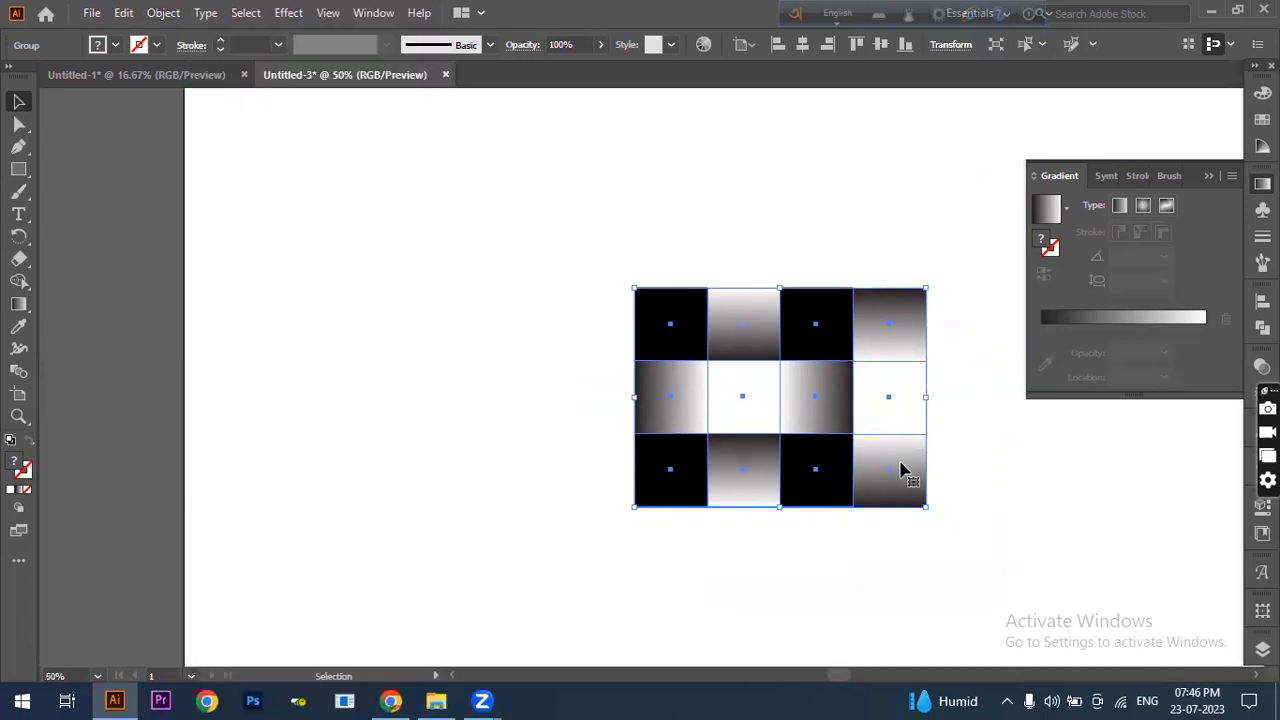
click(1221, 178)
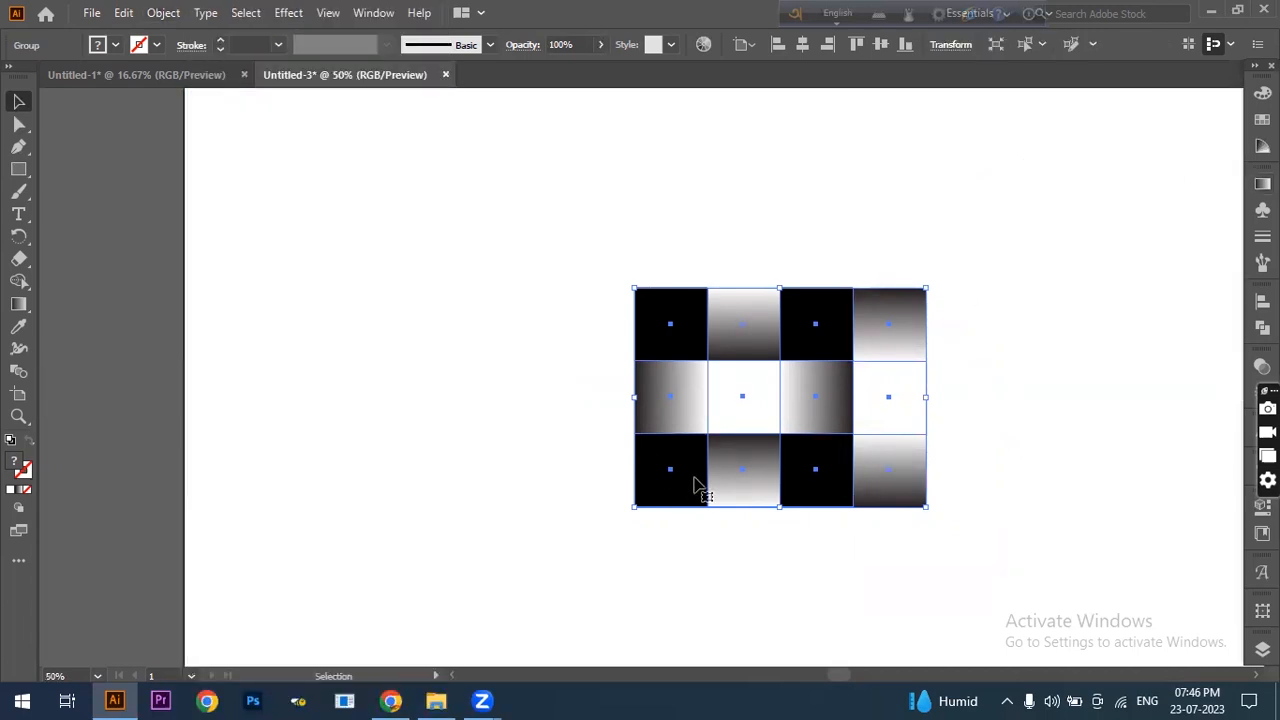
Make a new pattern from the grouped squares.
click(150, 14)
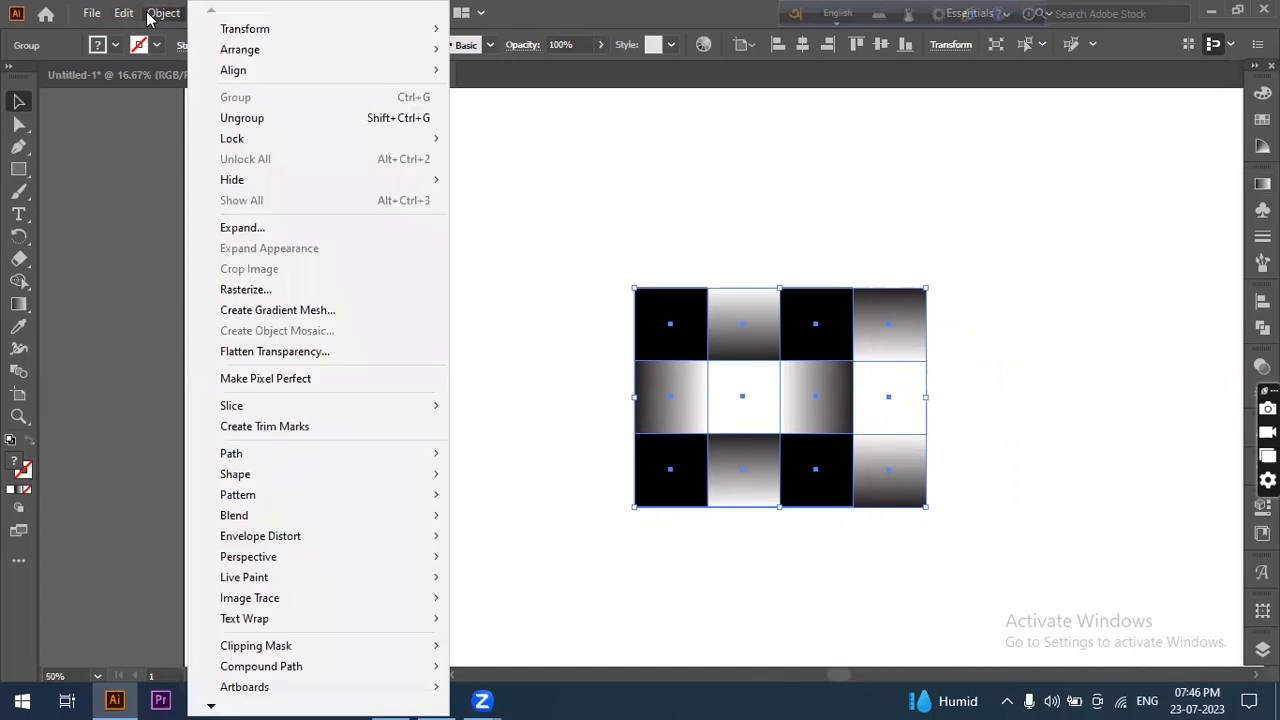
mouse_move(280, 494)
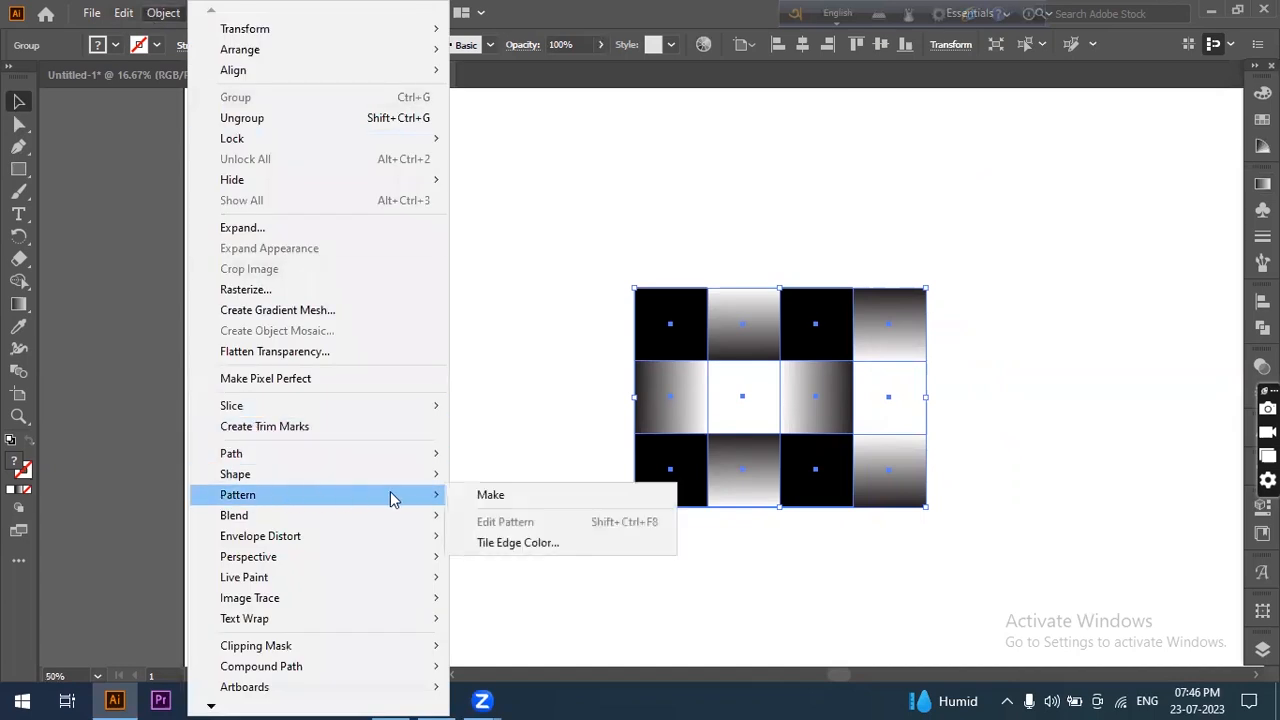
click(490, 495)
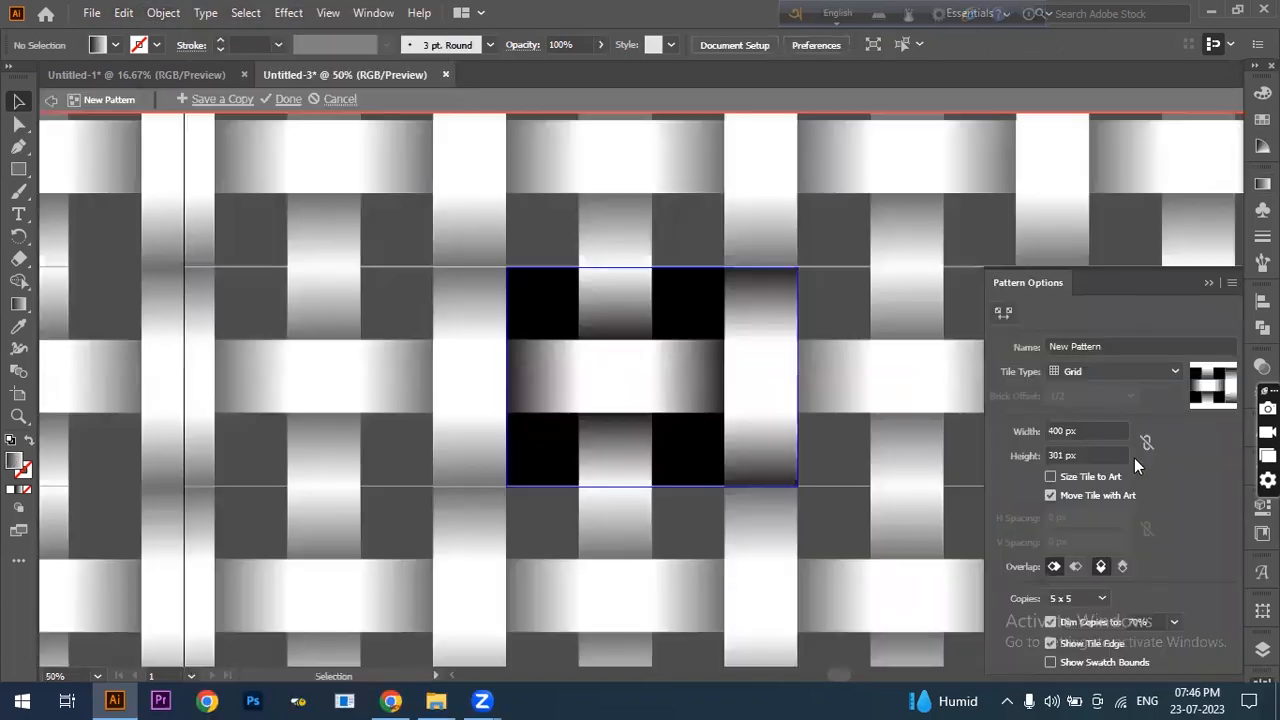
Set the new pattern's tile type to Brick by Row.
key(a)
scroll(490, 376, down, 2)
scroll(490, 378, down, 1)
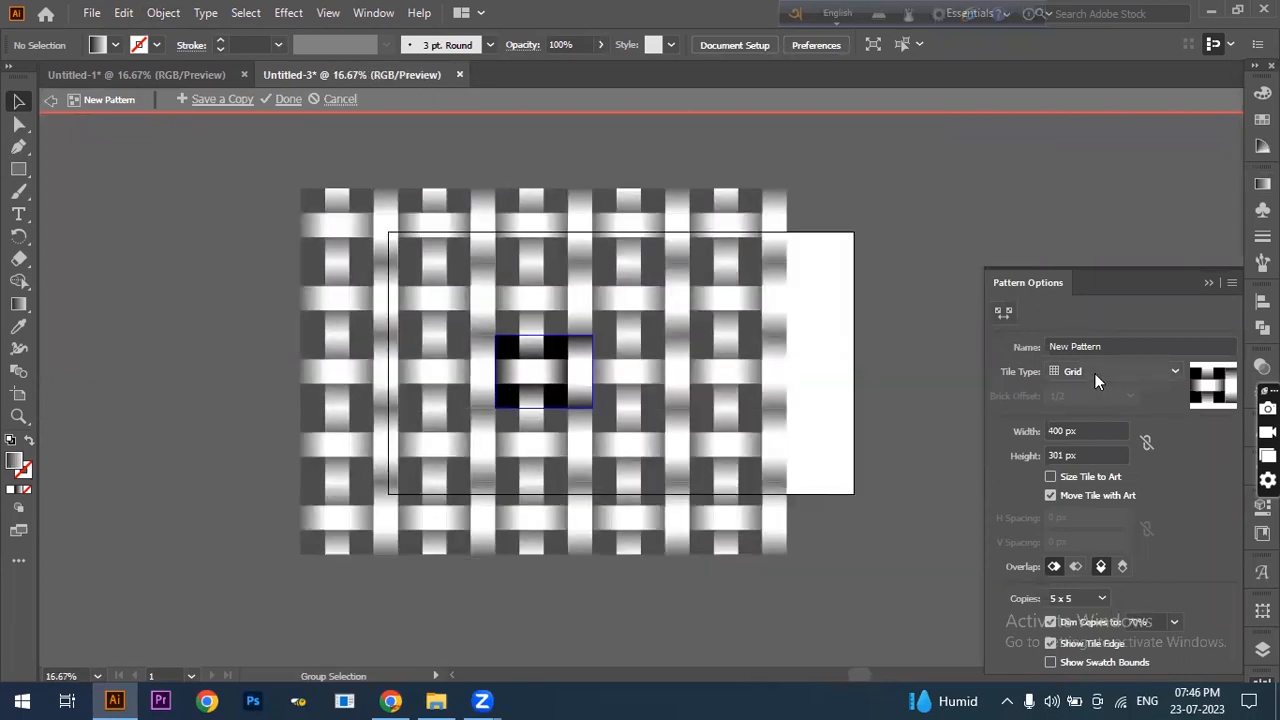
click(1094, 373)
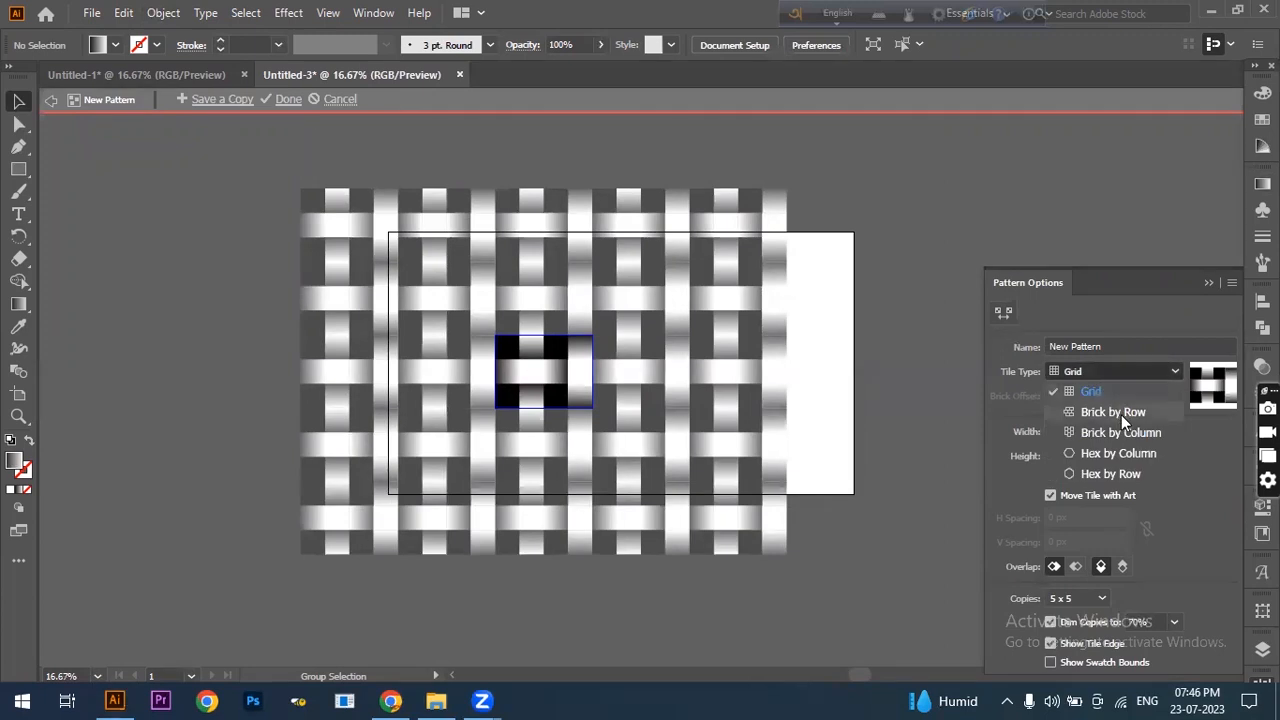
click(1151, 413)
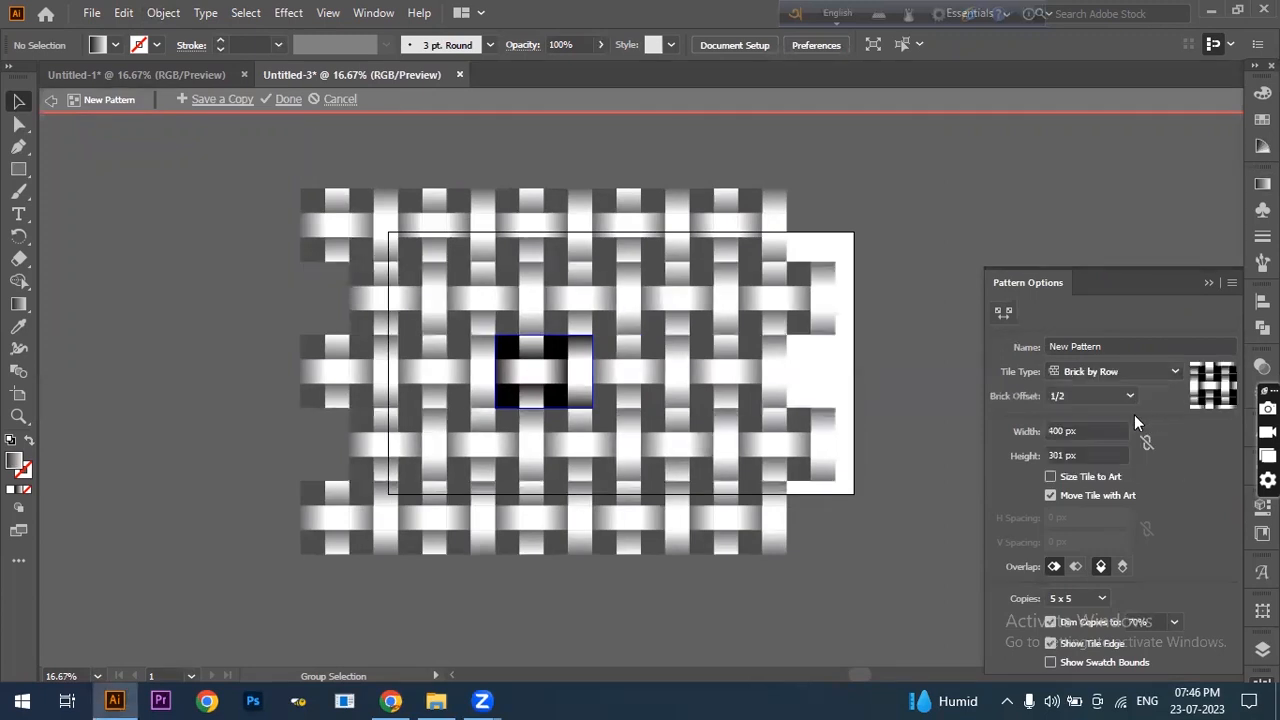
Set the pattern tile's height to 200 px so that the rows overlap.
drag(1090, 456, 987, 459)
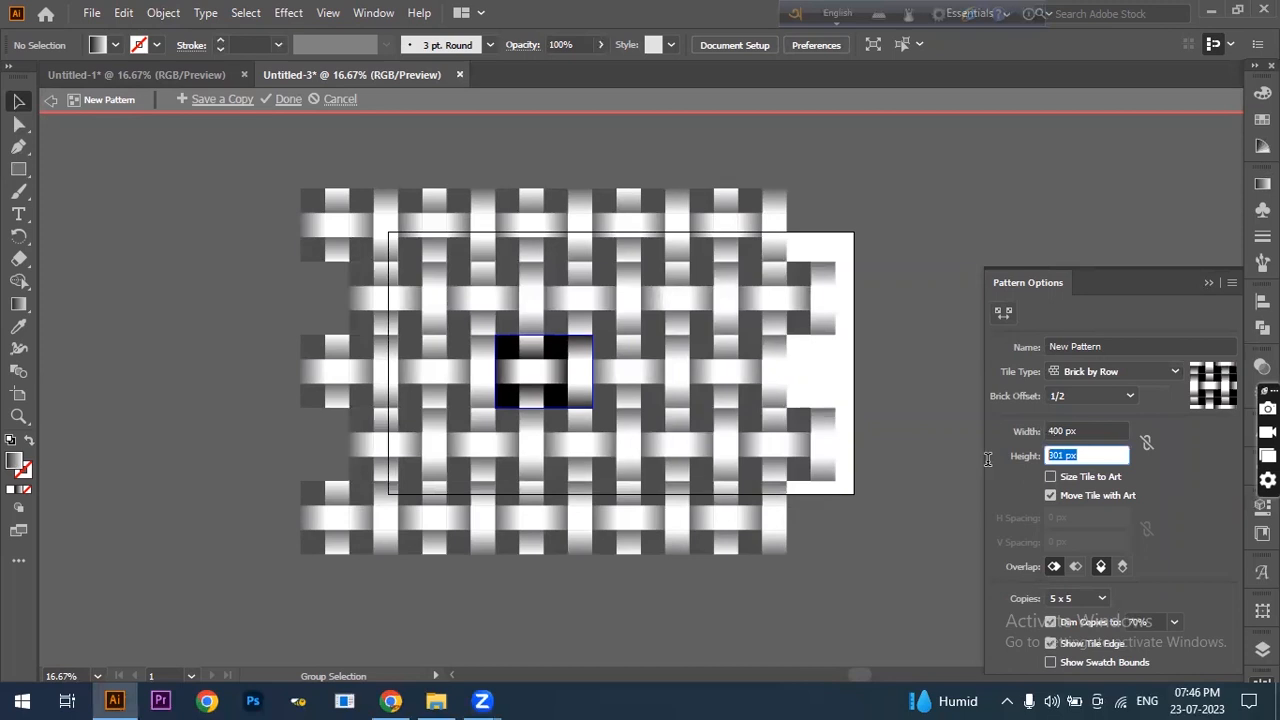
text(200)
click(1096, 425)
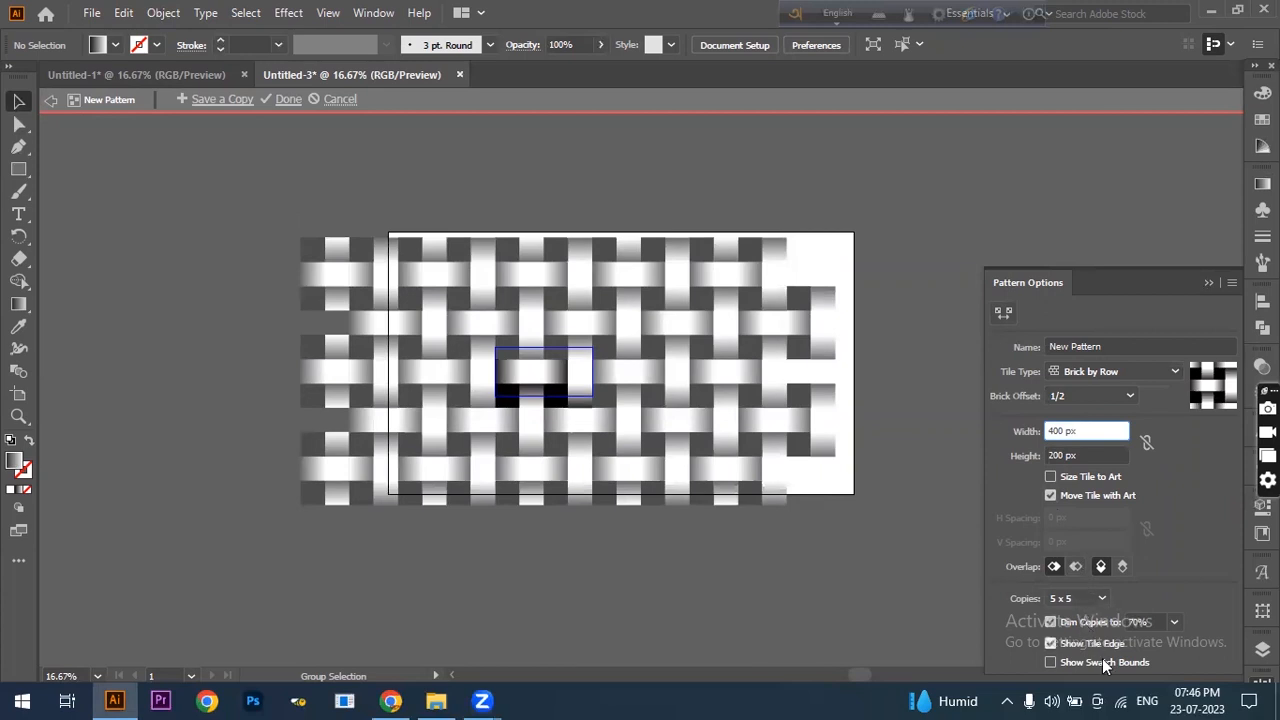
Finish editing the pattern and delete the original grouped squares from the artboard.
click(287, 100)
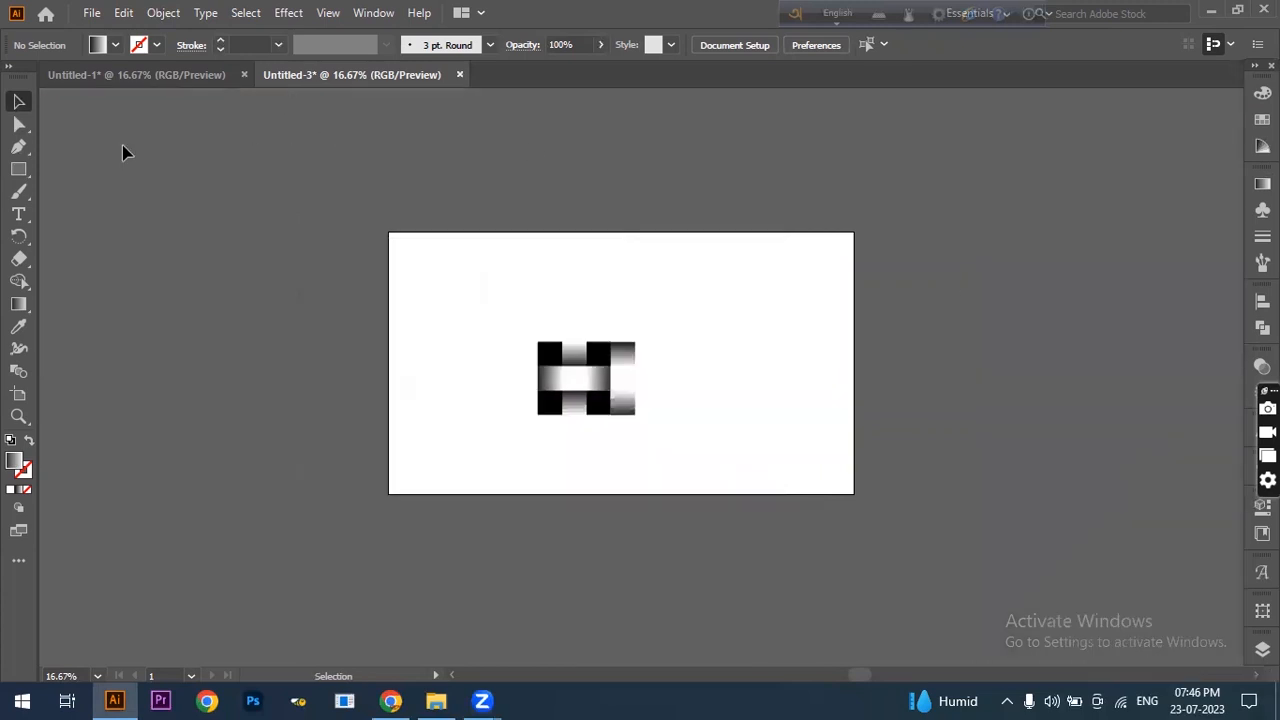
drag(753, 296, 480, 466)
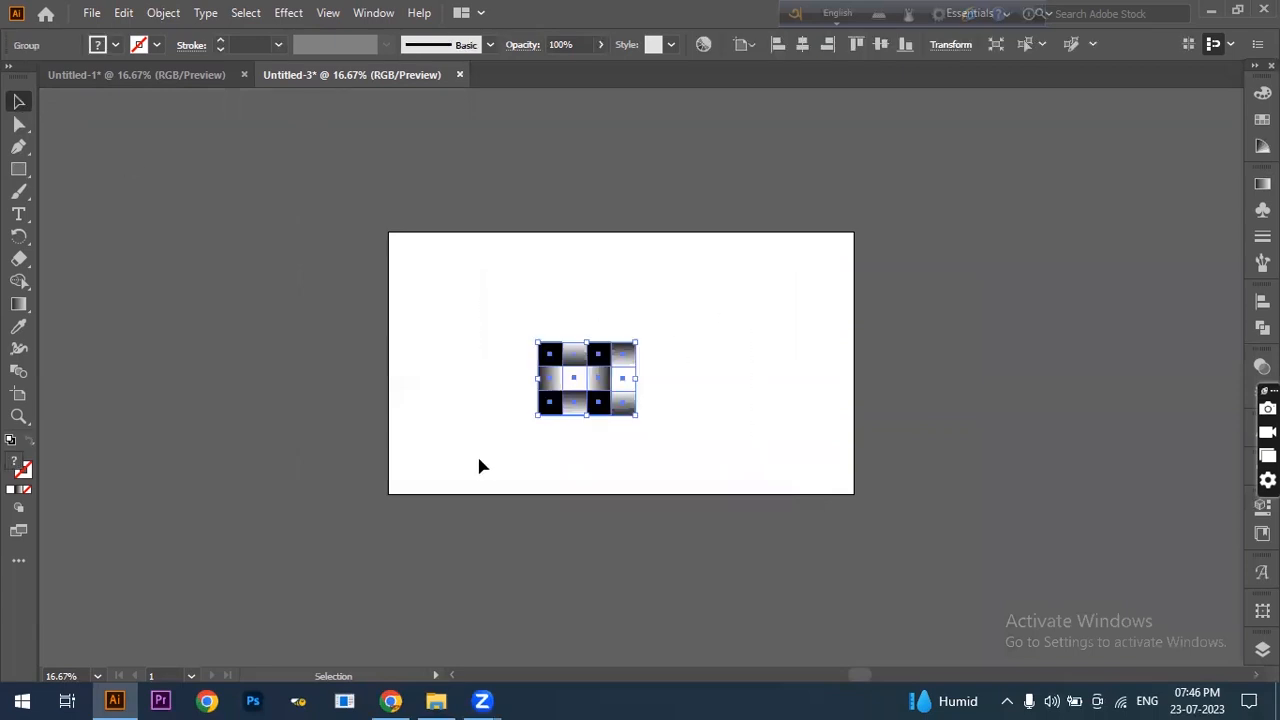
key(Delete)
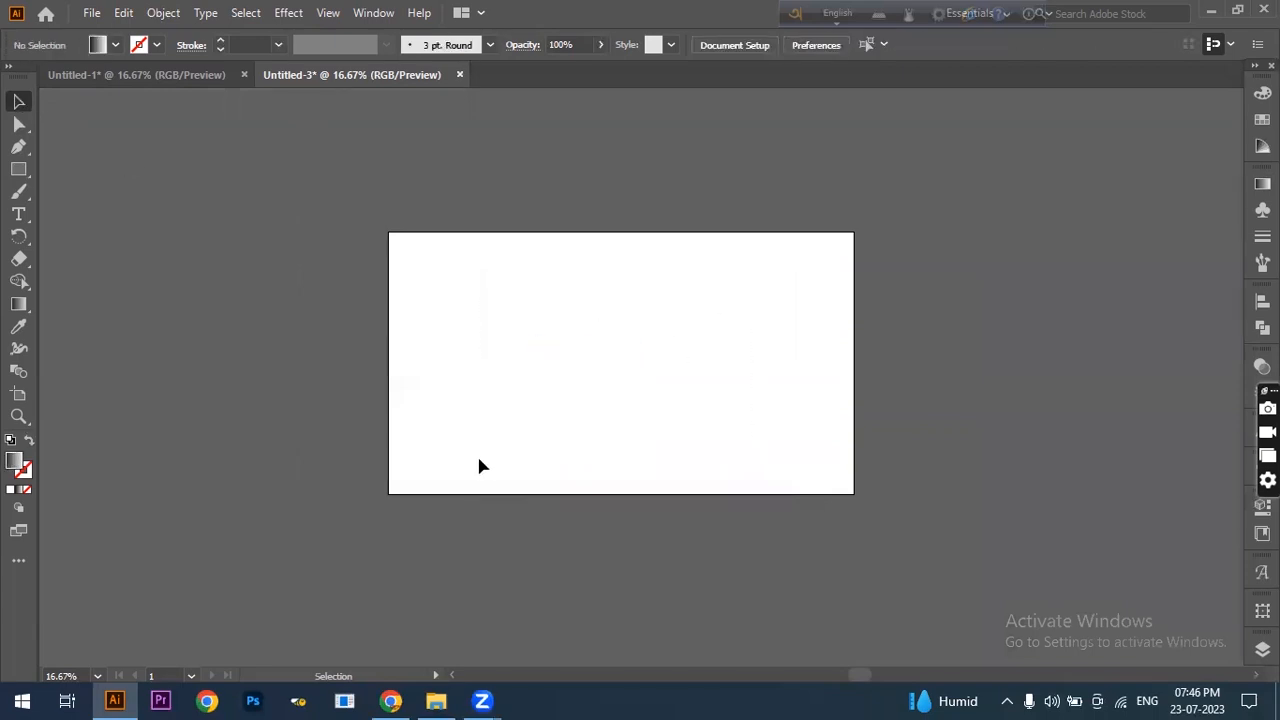
Create a 1500 × 1500 px rectangle starting near the middle of the empty artboard.
click(16, 172)
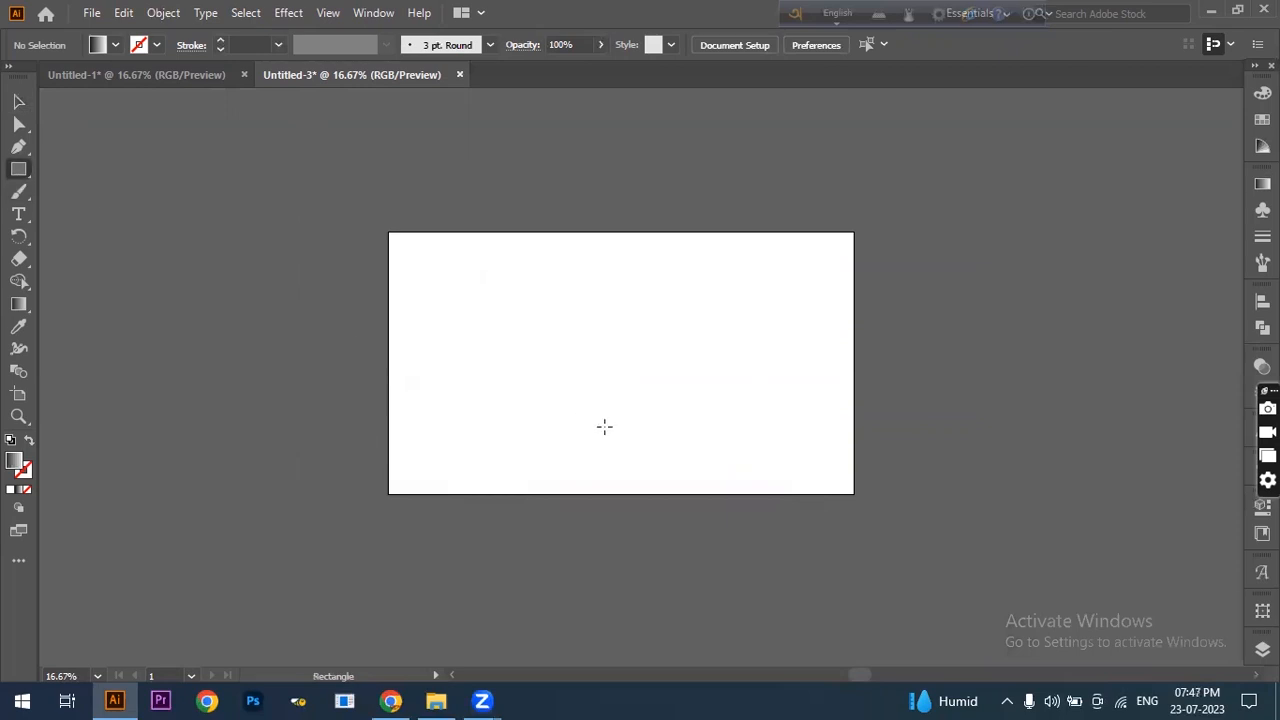
click(587, 385)
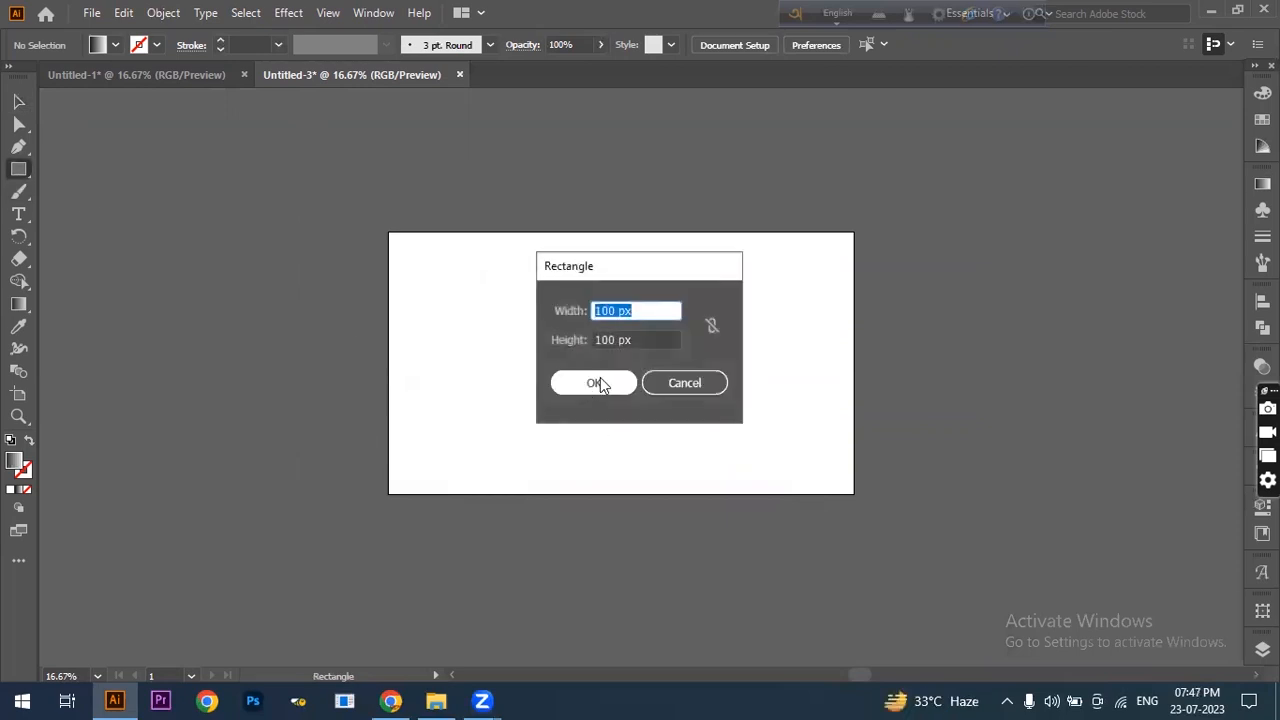
text(1500)
key(Tab)
text(1500)
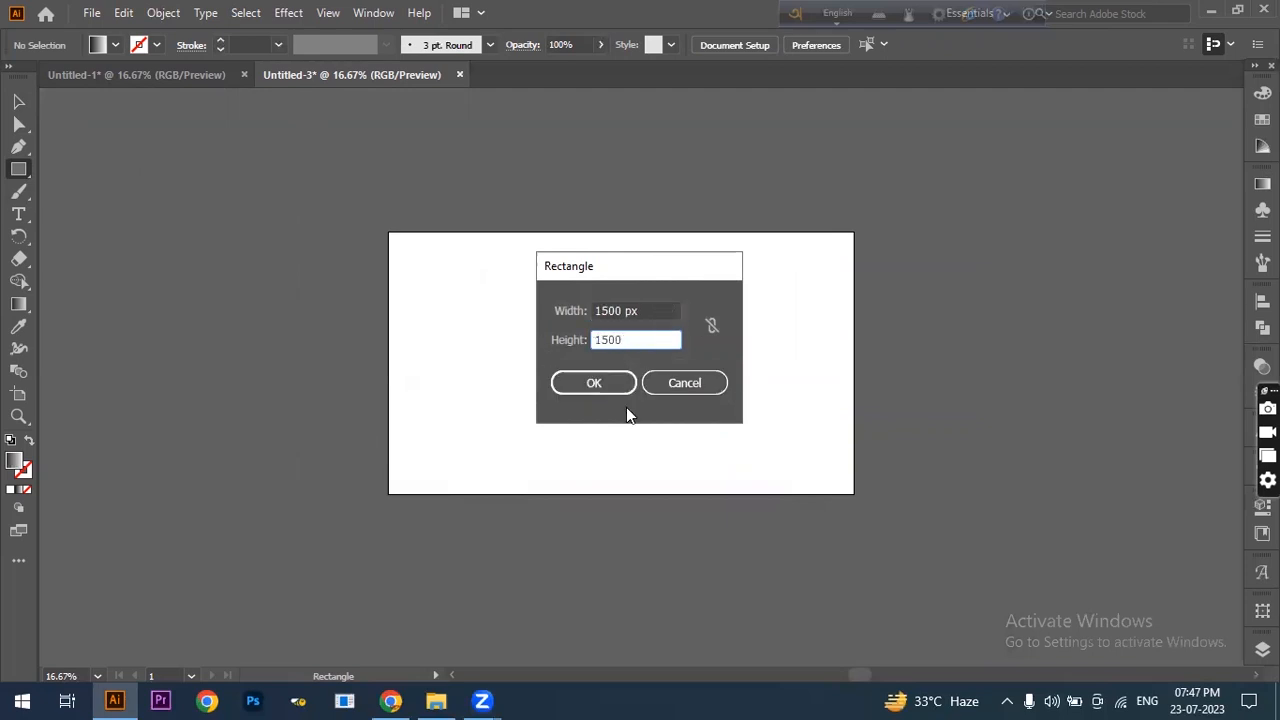
click(614, 385)
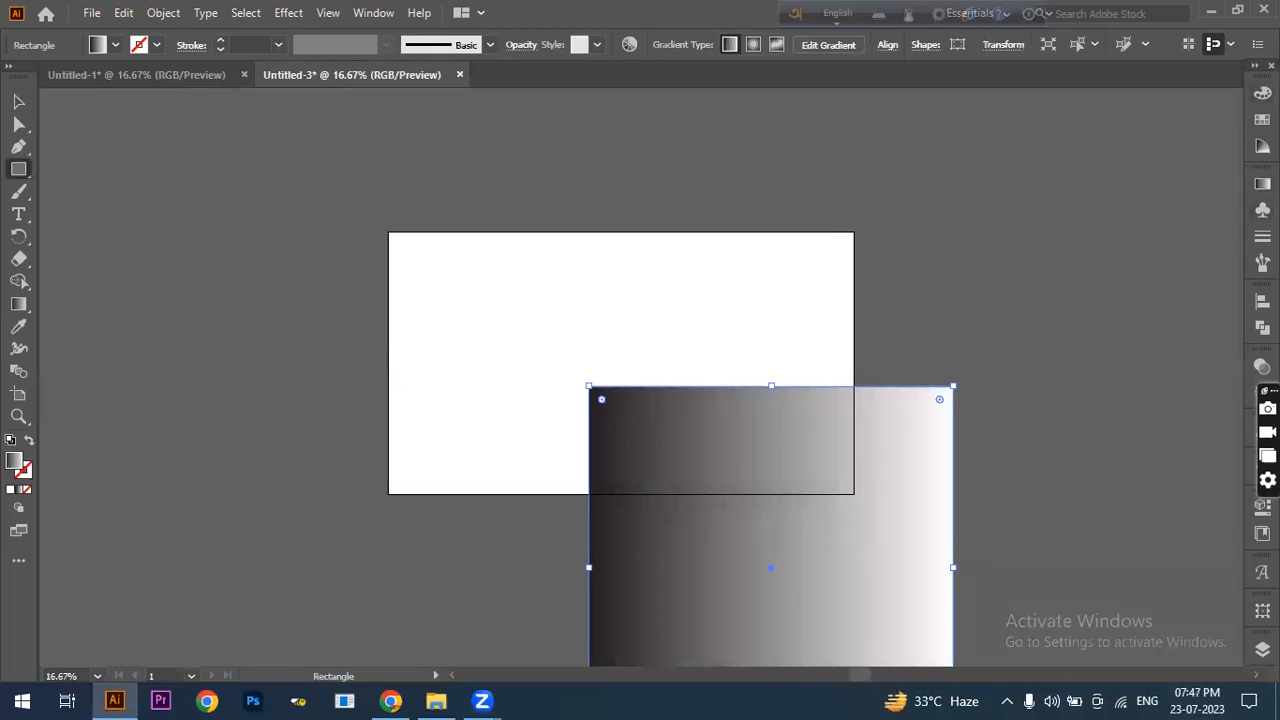
Fill the large square with the newly saved woven pattern swatch, the last of the pattern swatches.
click(1262, 93)
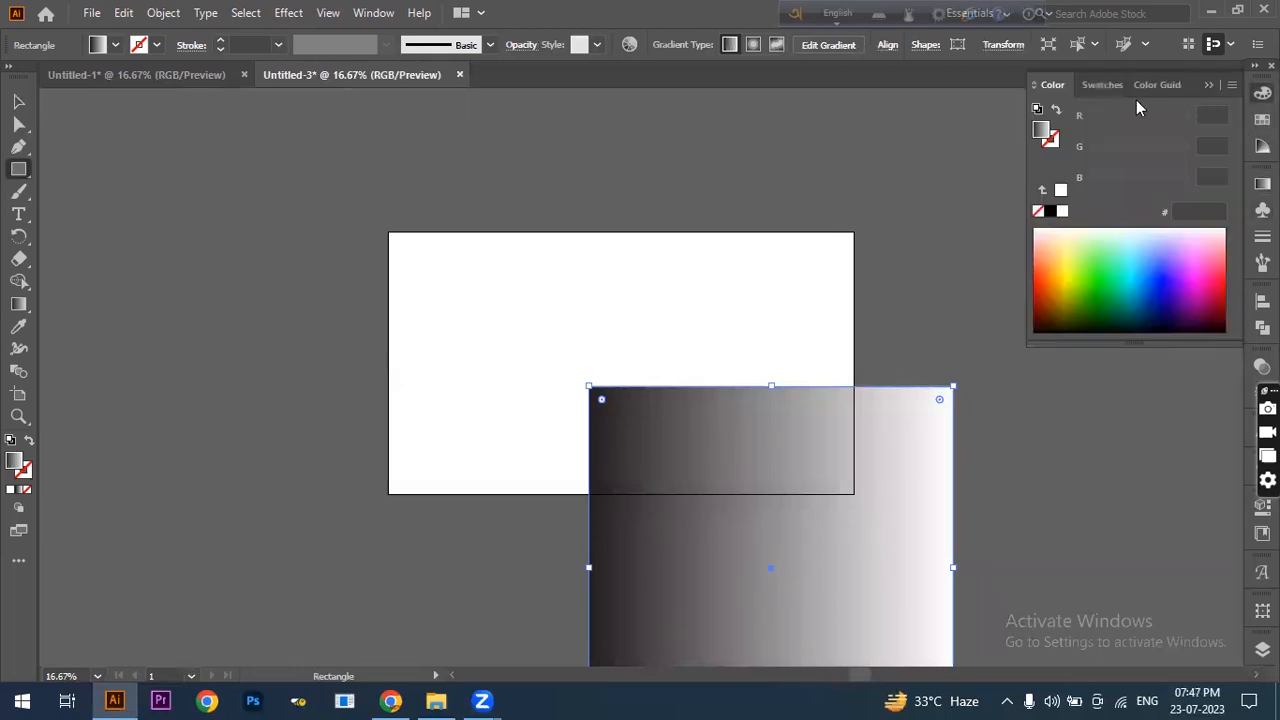
click(1089, 87)
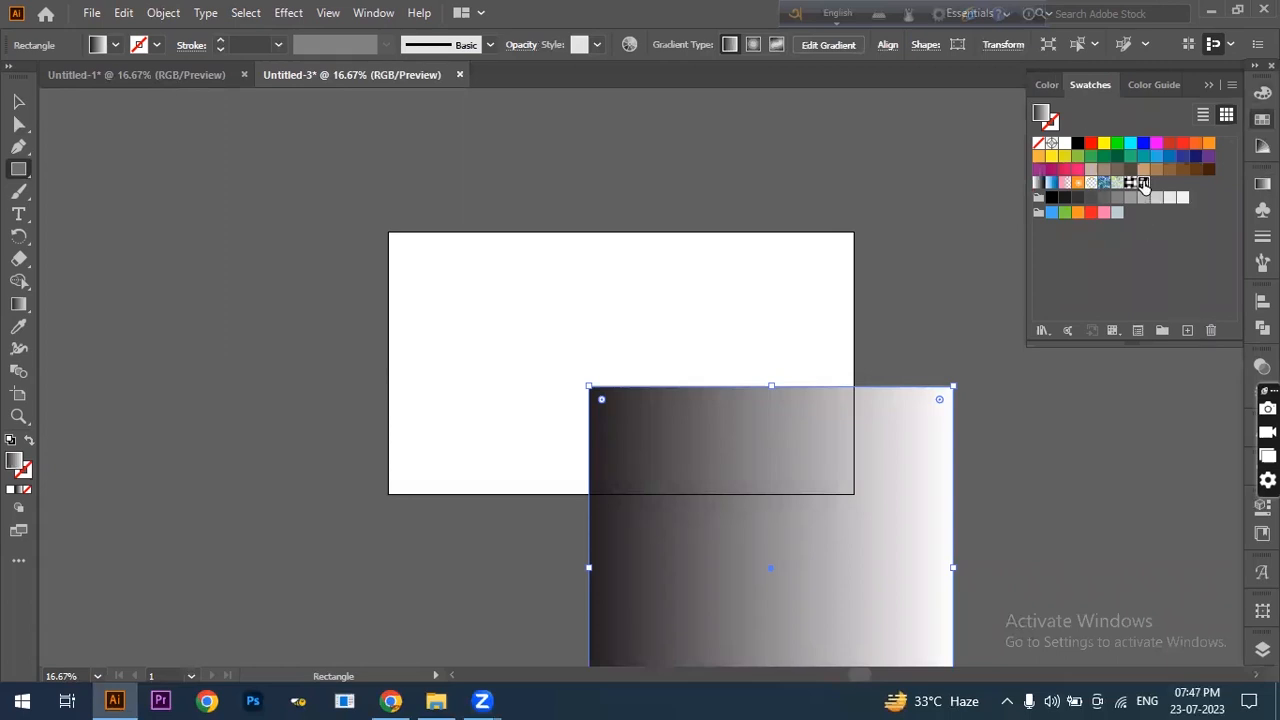
click(1141, 183)
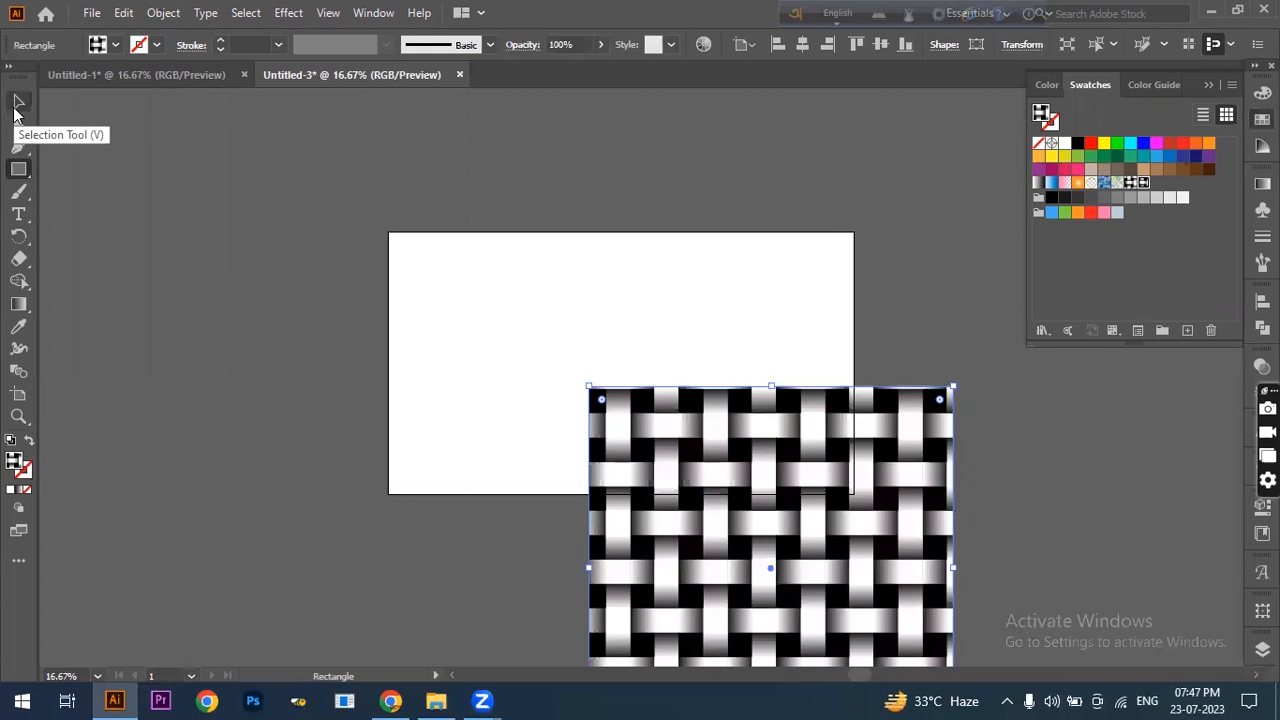
Move the patterned square over the artboard's middle and scale it down proportionally to fit inside the artboard's height.
click(17, 103)
drag(727, 481, 580, 277)
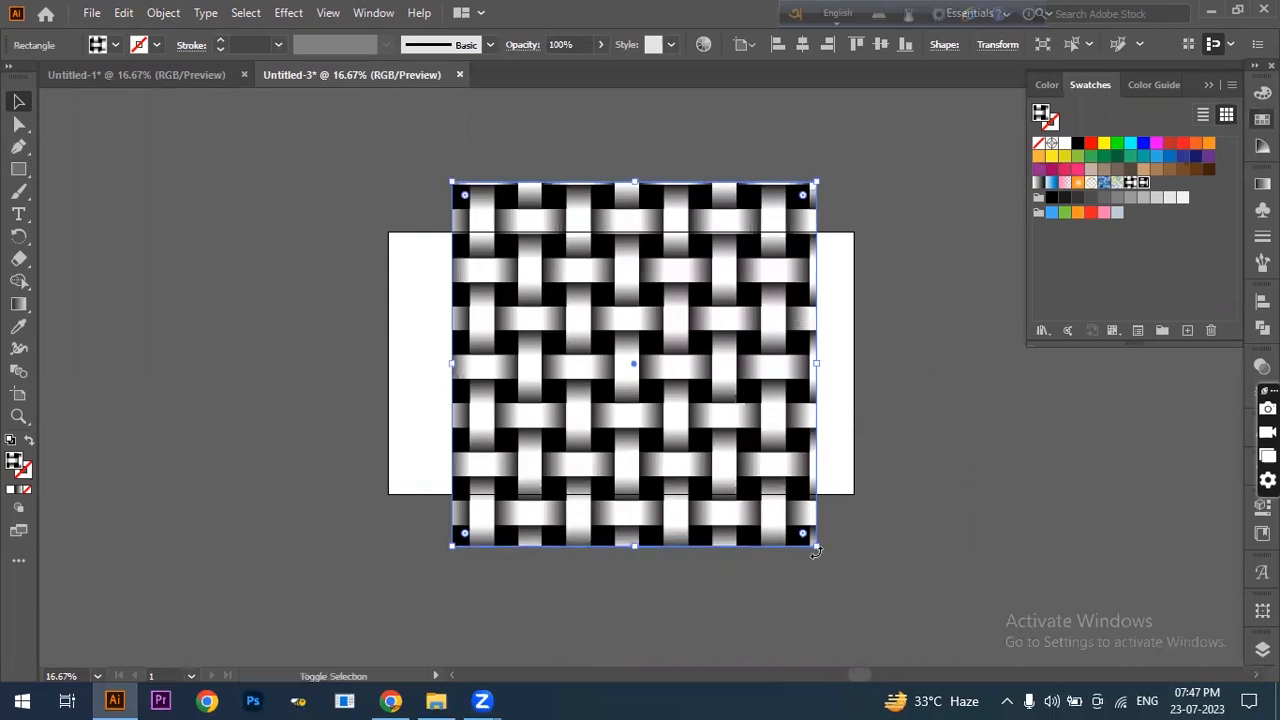
drag(815, 546, 658, 390)
Move the scaled square back to the artboard's middle and align it to the centre.
drag(584, 305, 656, 386)
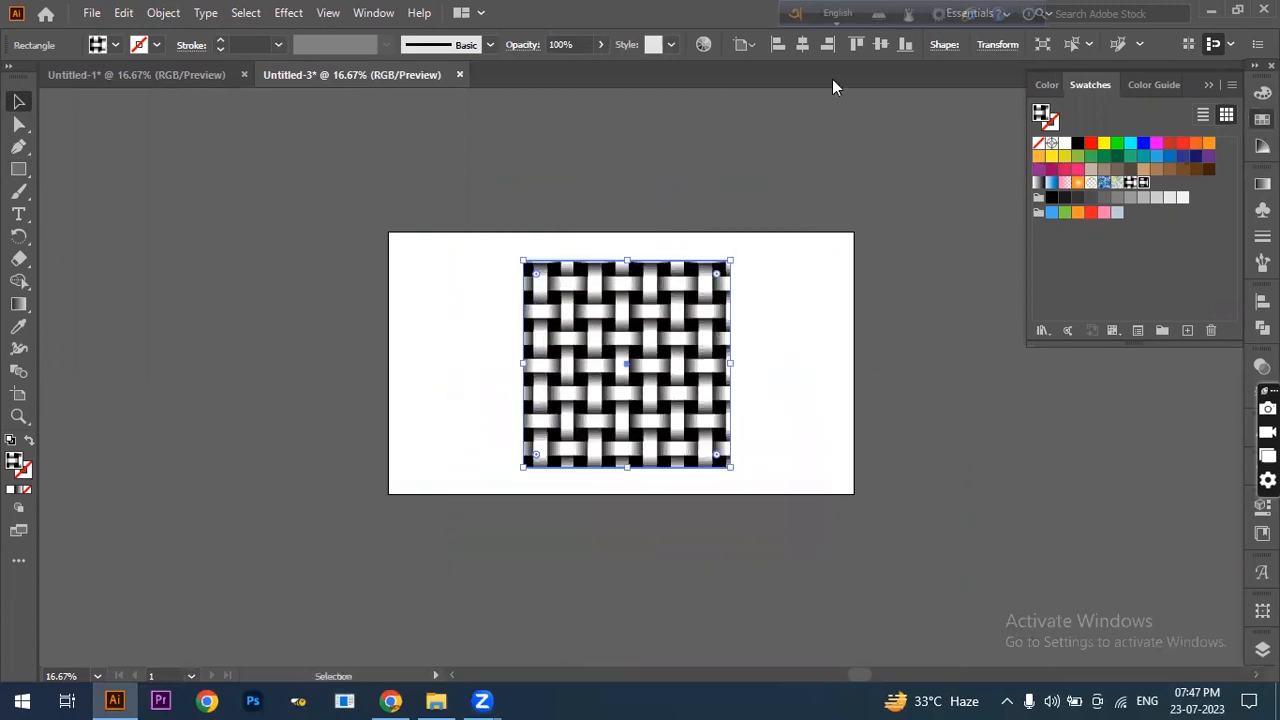
click(804, 44)
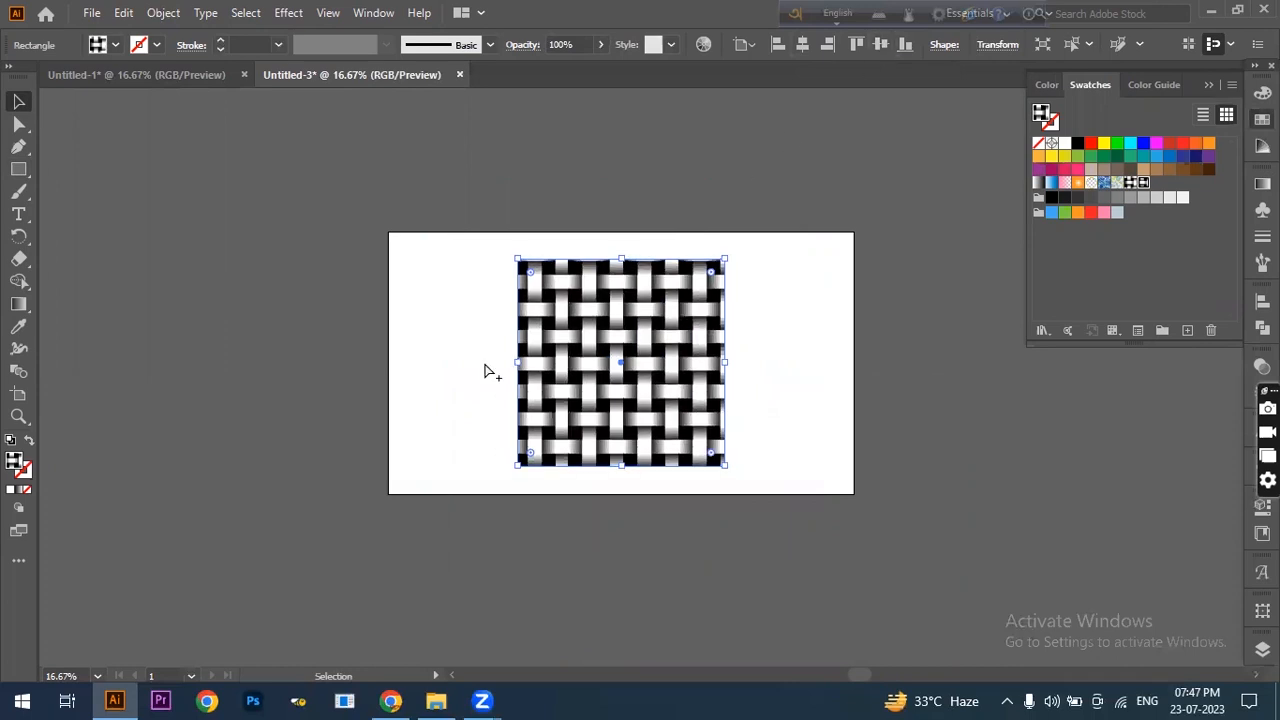
scroll(488, 372, up, 2)
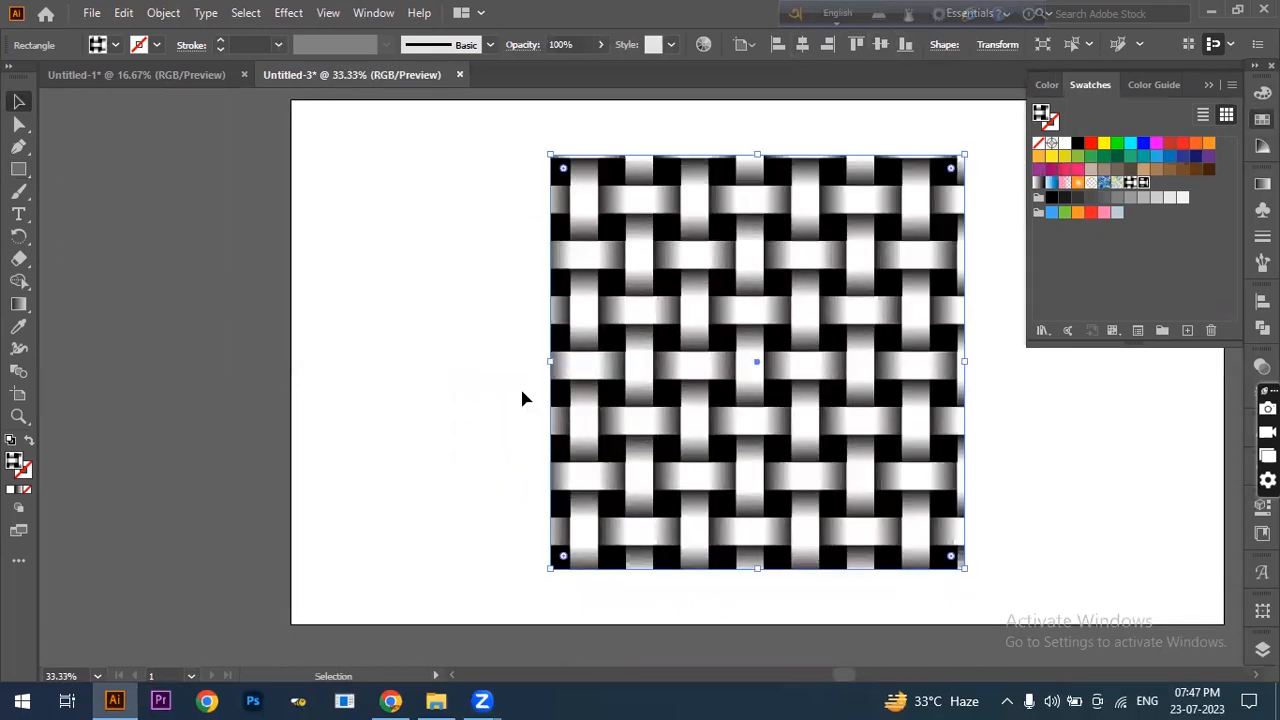